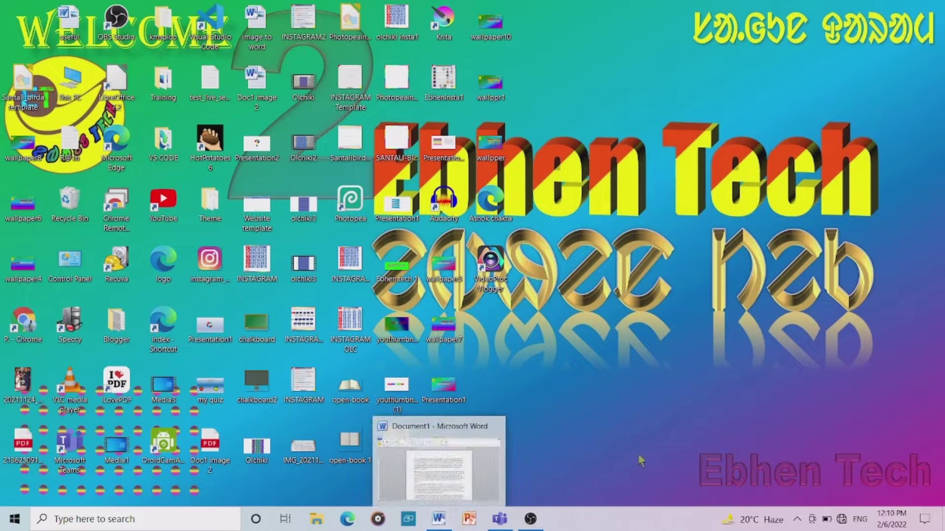
Step: Restore the Document1 Word window from its taskbar preview
left_click(435, 519)
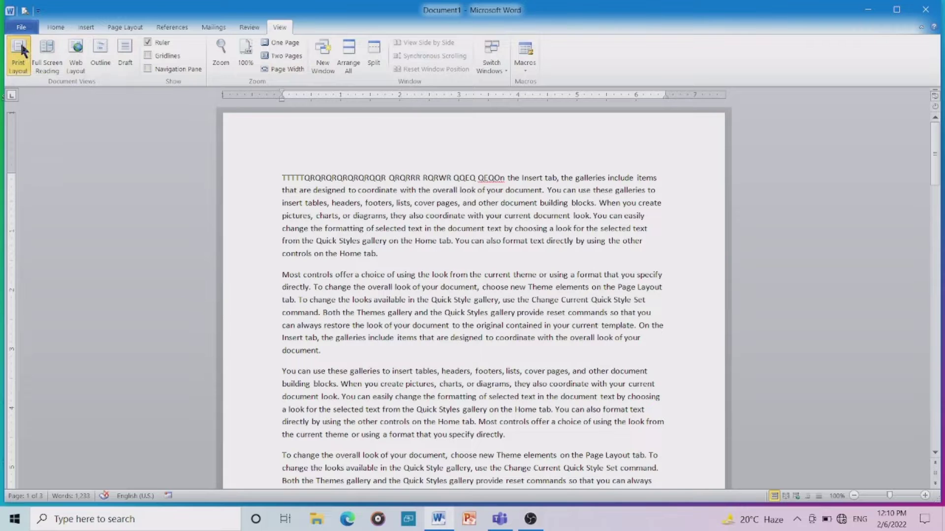
Step: Delete the 'TTTTTQRQR…' gibberish strings so the first paragraph opens with 'the Insert tab'
key("ctrl+z")
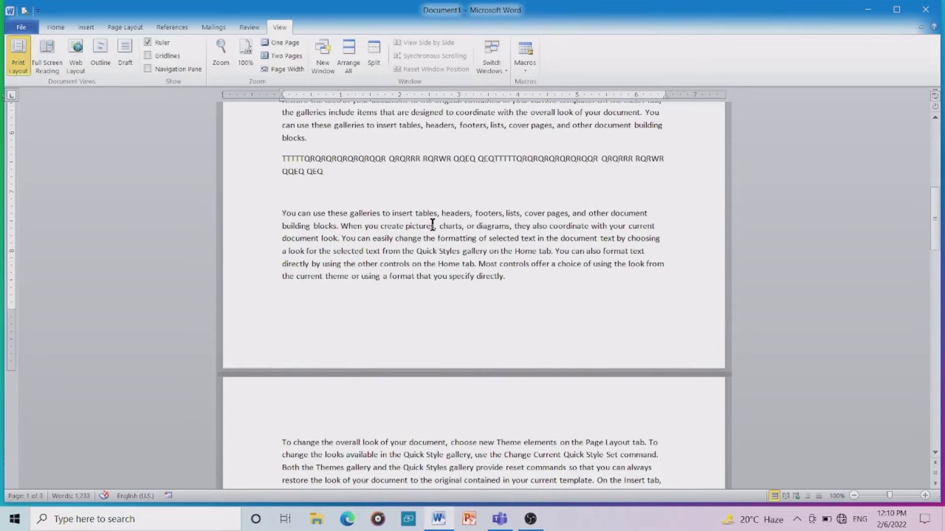
key("ctrl+z")
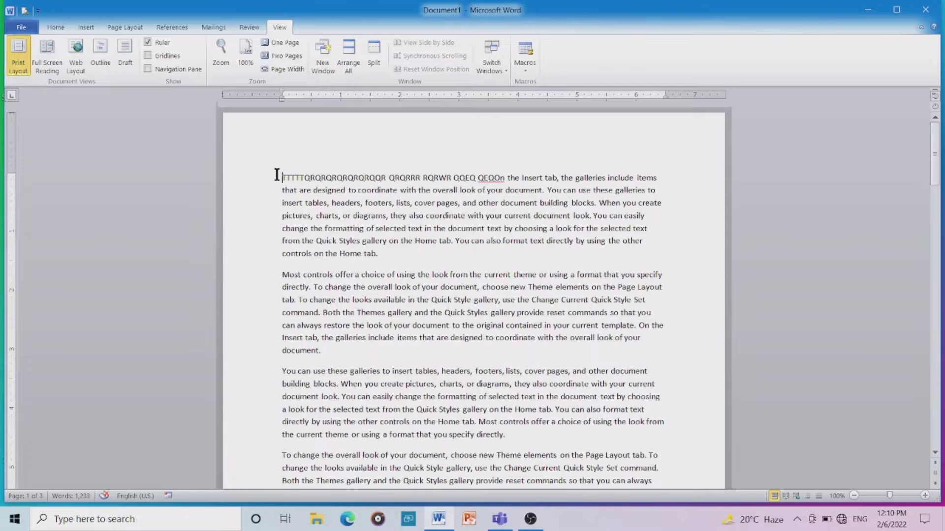
left_click_drag(277, 175, 521, 179)
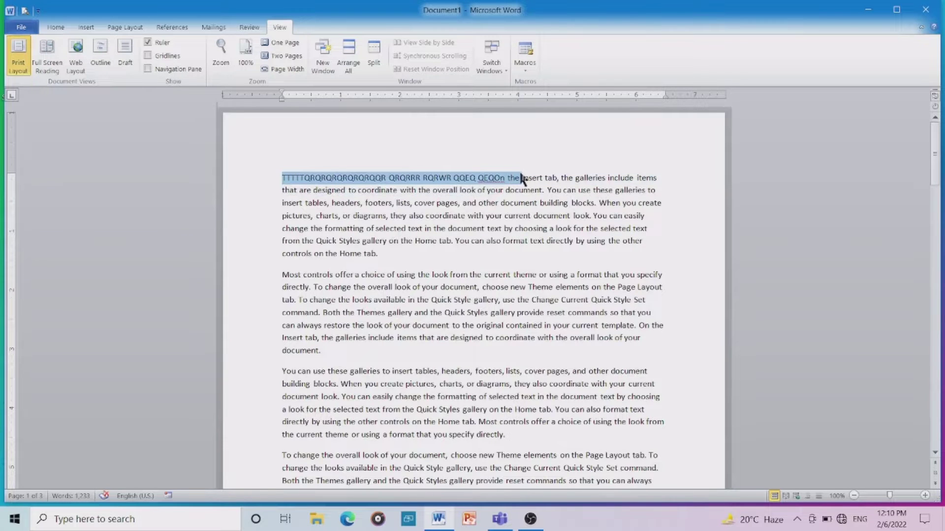
left_click(582, 231)
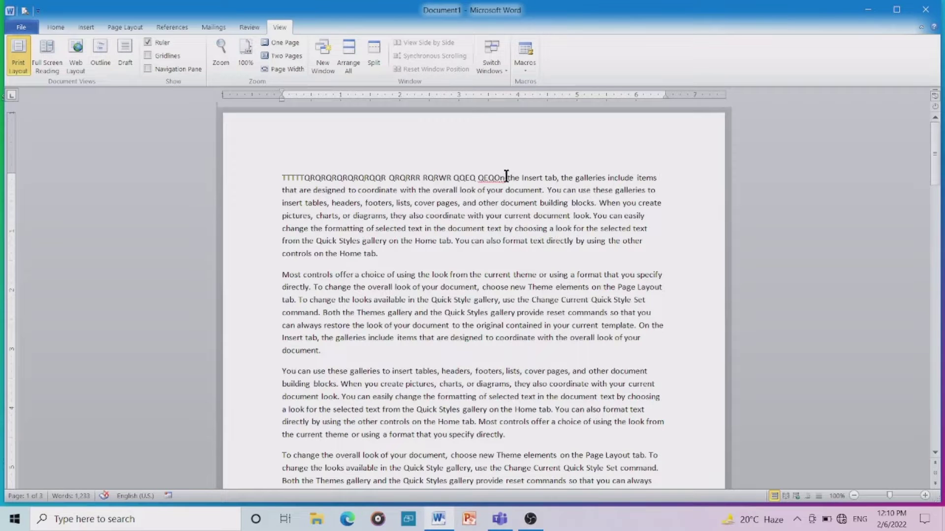
left_click_drag(506, 175, 269, 175)
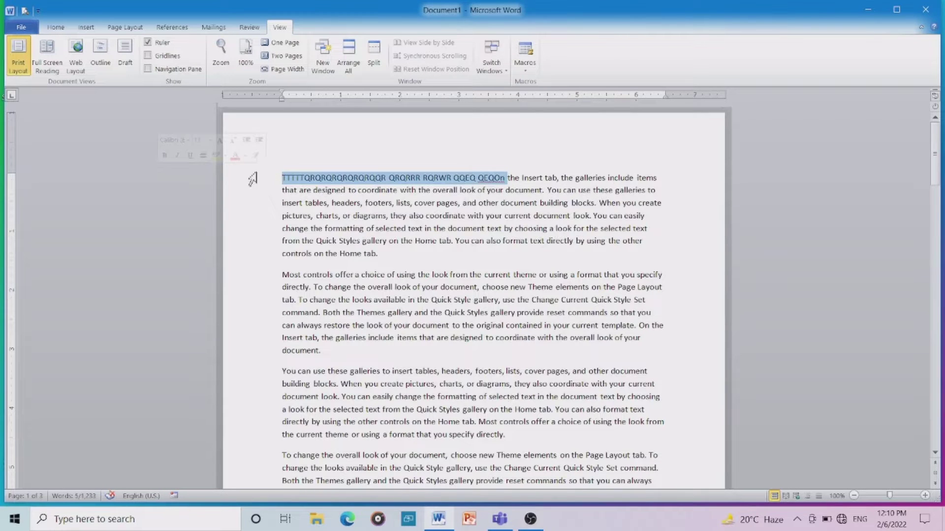
key("ctrl+x")
key("ctrl+v")
scroll(404, 185, "down", 3)
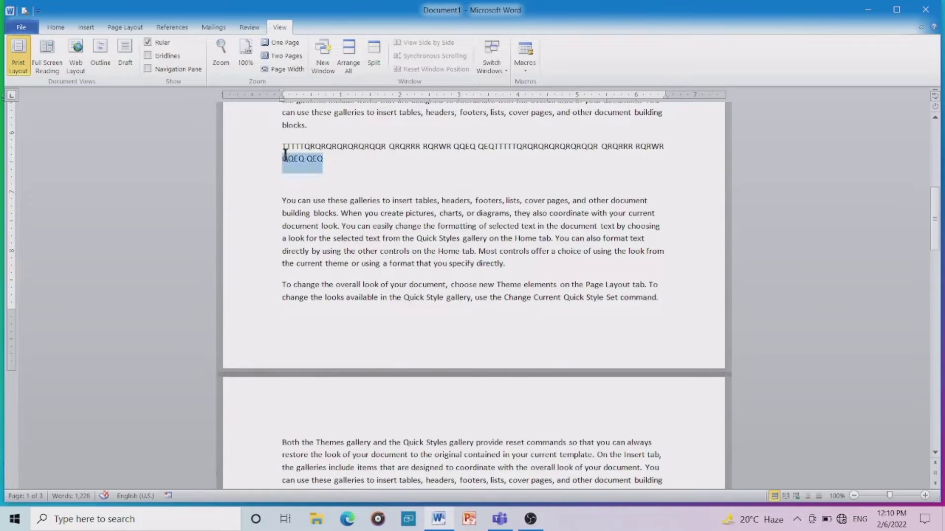
left_click_drag(329, 160, 256, 133)
key("Delete")
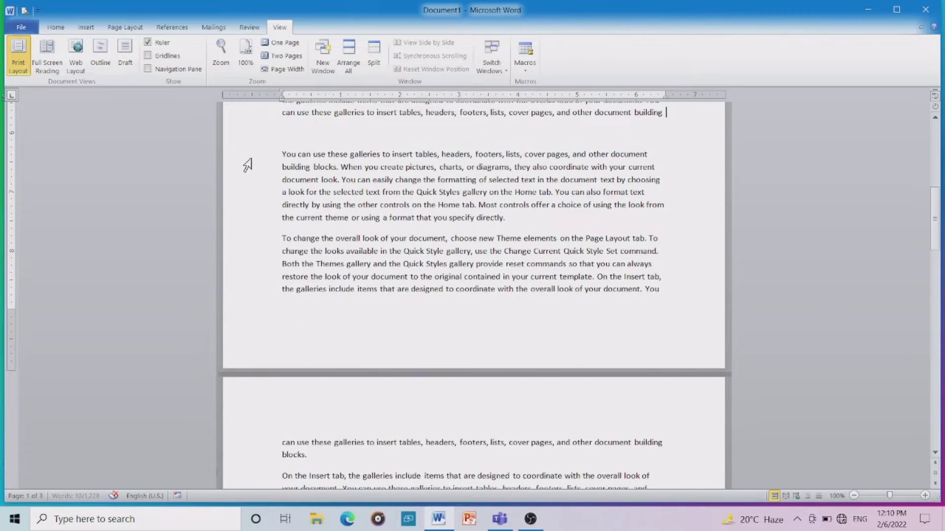
scroll(367, 182, "up", 5)
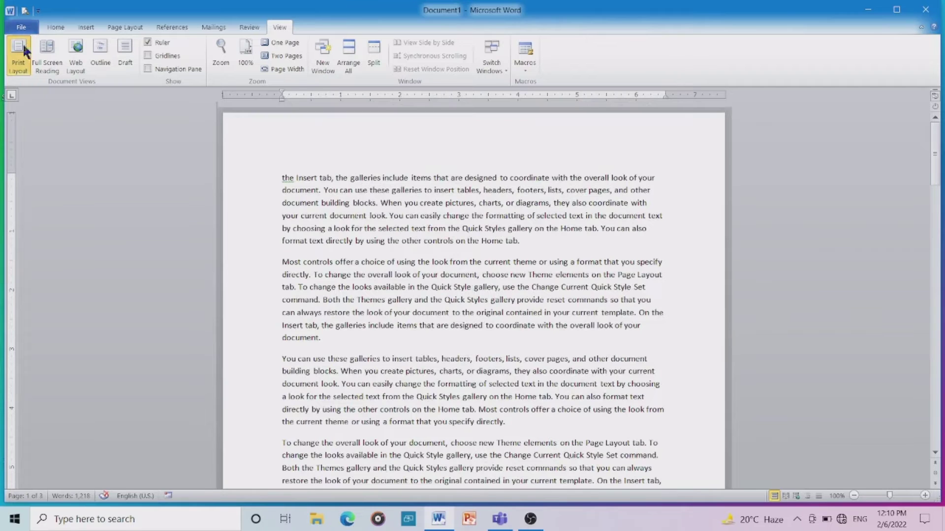
left_click(47, 55)
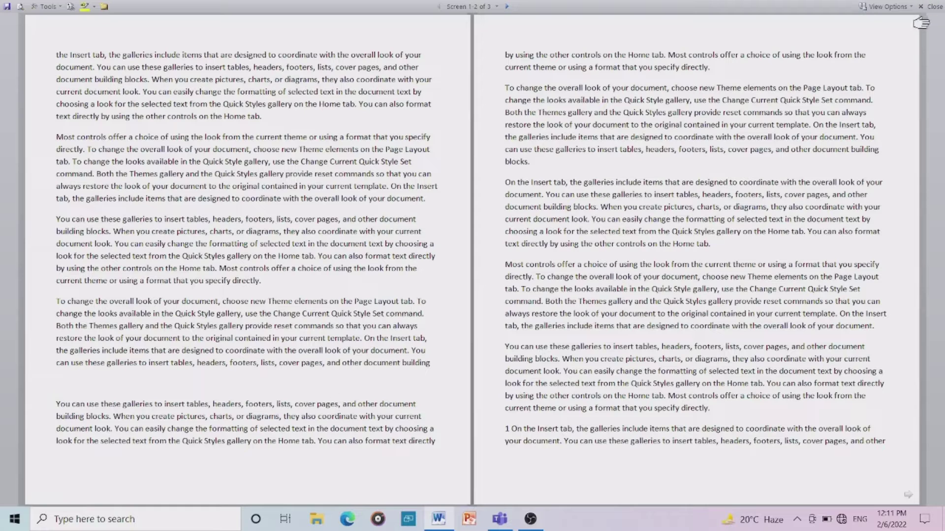
left_click(920, 7)
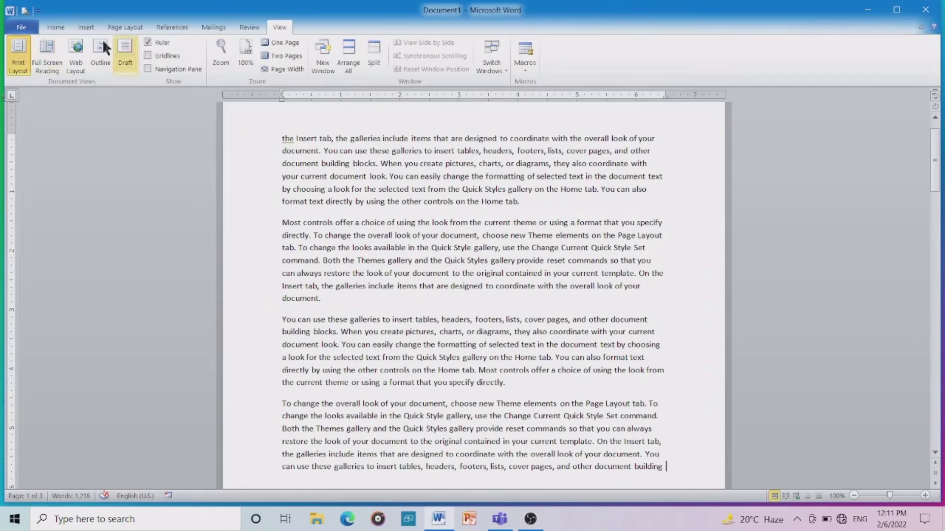
Step: Switch Document1 to Web Layout and scroll through the full-width text
left_click(79, 54)
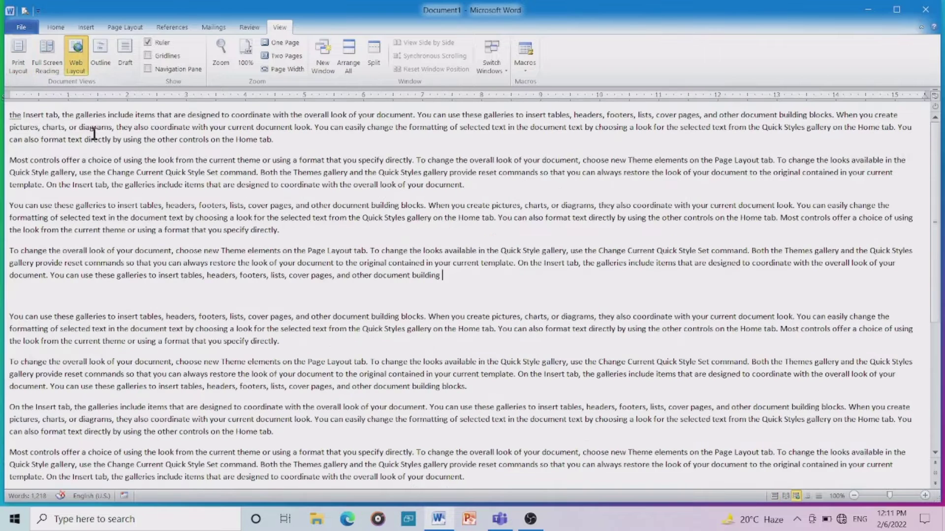
scroll(728, 271, "down", 3)
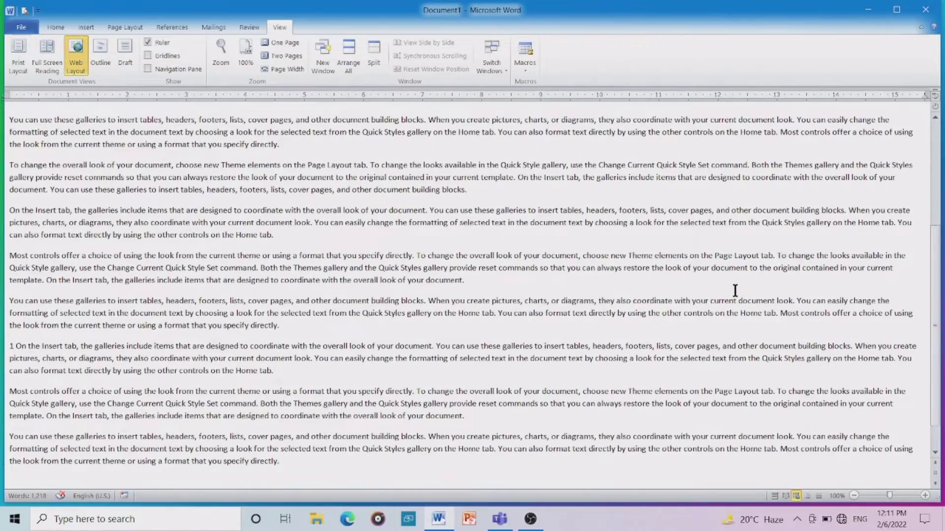
scroll(731, 276, "up", 3)
scroll(731, 289, "down", 6)
scroll(733, 290, "up", 3)
scroll(733, 290, "up", 1)
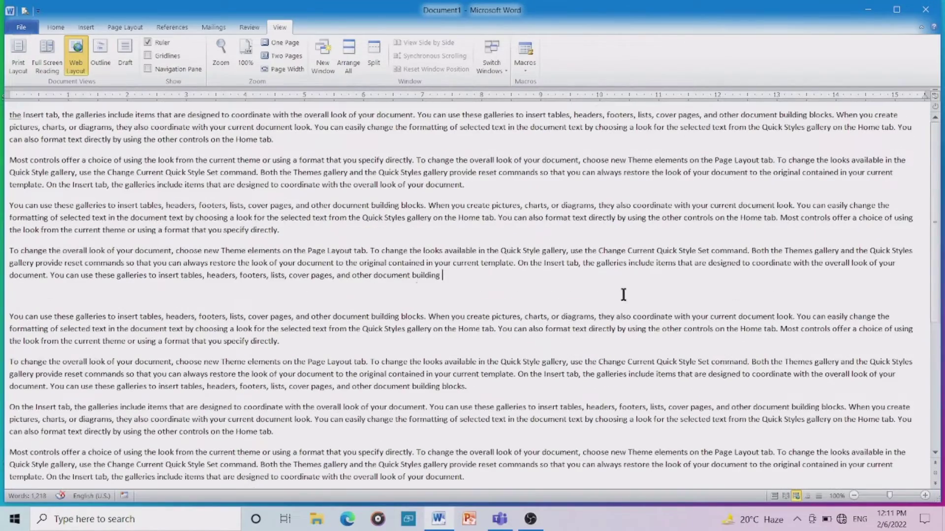
scroll(748, 246, "down", 3)
scroll(640, 268, "up", 2)
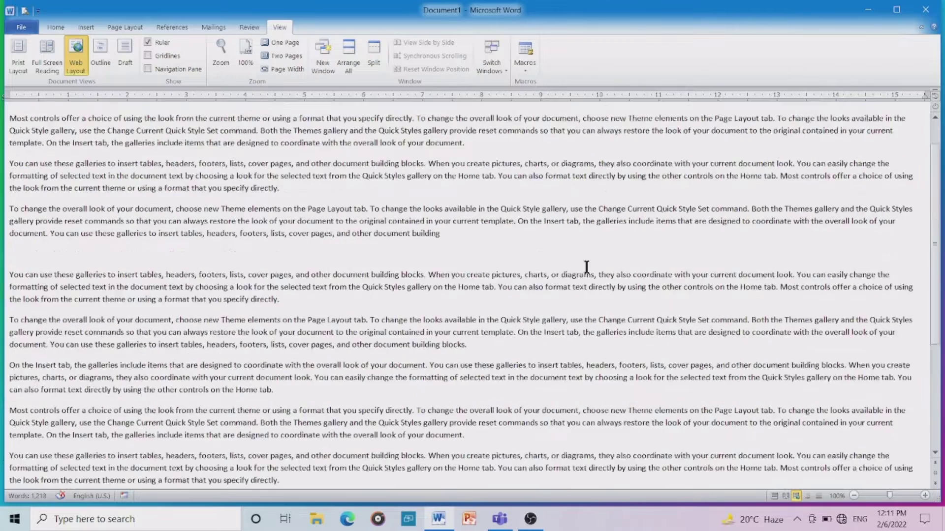
scroll(345, 232, "up", 1)
scroll(471, 238, "down", 6)
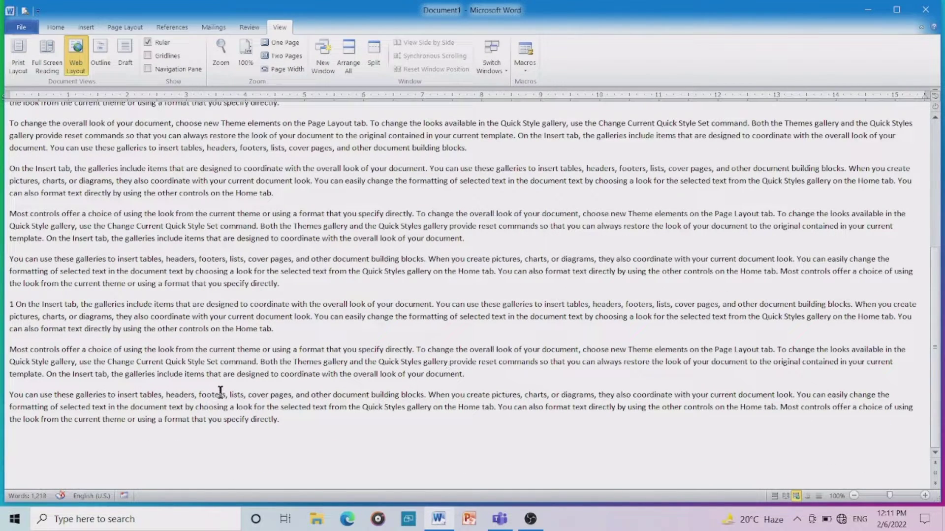
scroll(328, 418, "up", 5)
scroll(300, 352, "down", 2)
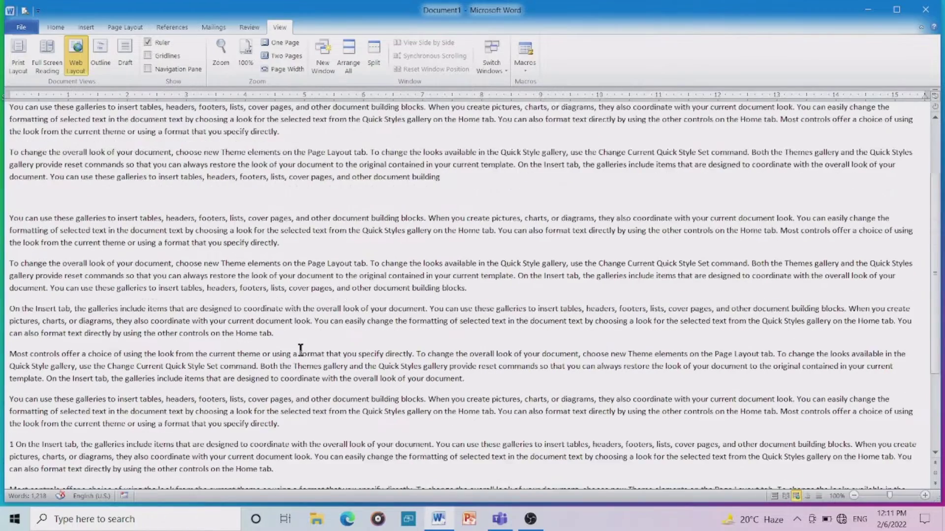
scroll(491, 334, "down", 3)
scroll(492, 335, "up", 5)
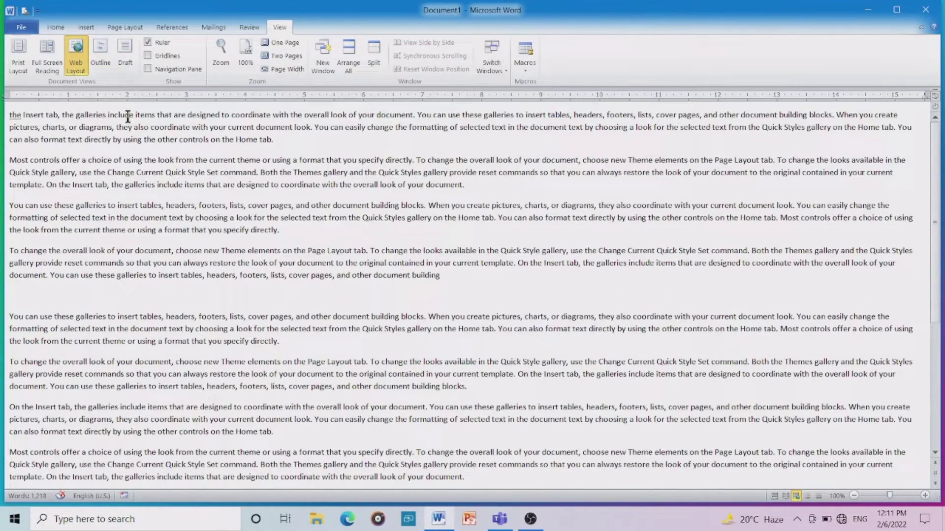
Step: Show the document in Outline view, then close Outline view and return to the View options
left_click(101, 47)
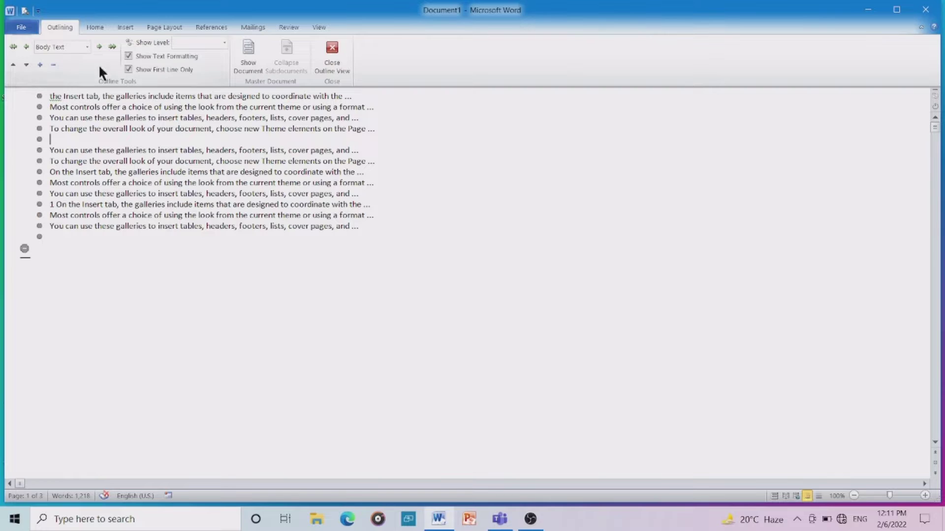
left_click(332, 52)
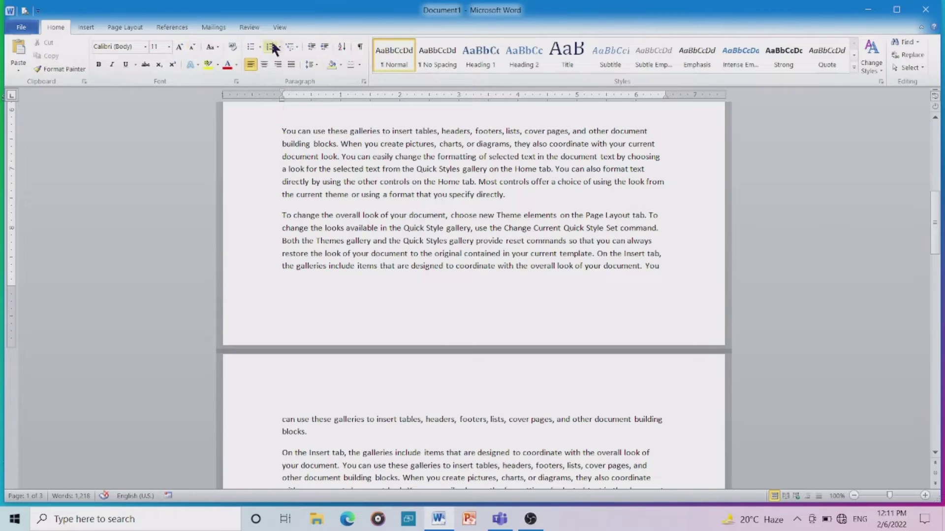
left_click(279, 28)
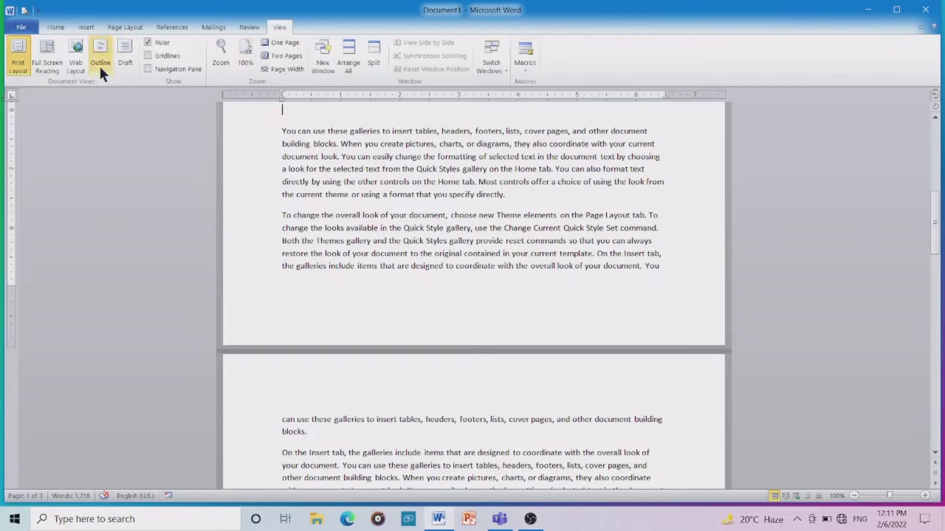
Step: Scroll through the document in Draft view, then go back to Print Layout at page 1
left_click(125, 54)
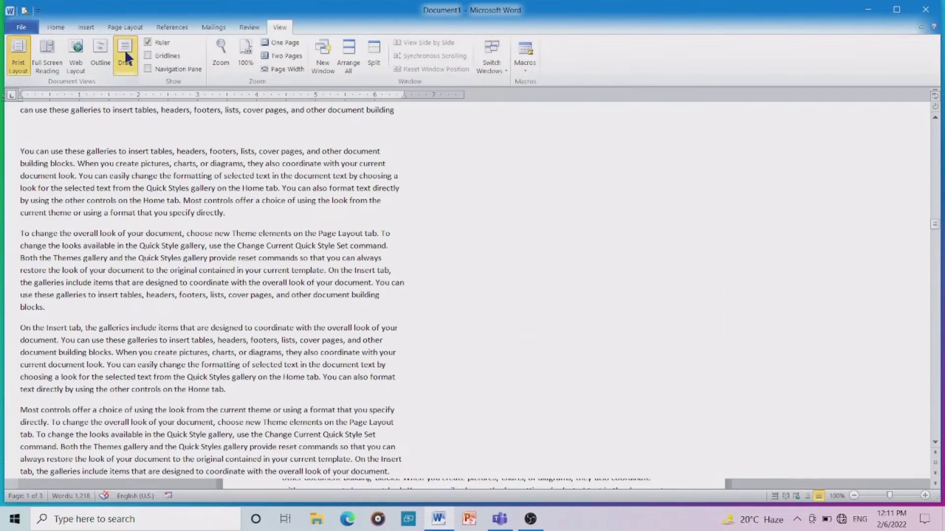
scroll(372, 332, "down", 10)
scroll(367, 342, "up", 3)
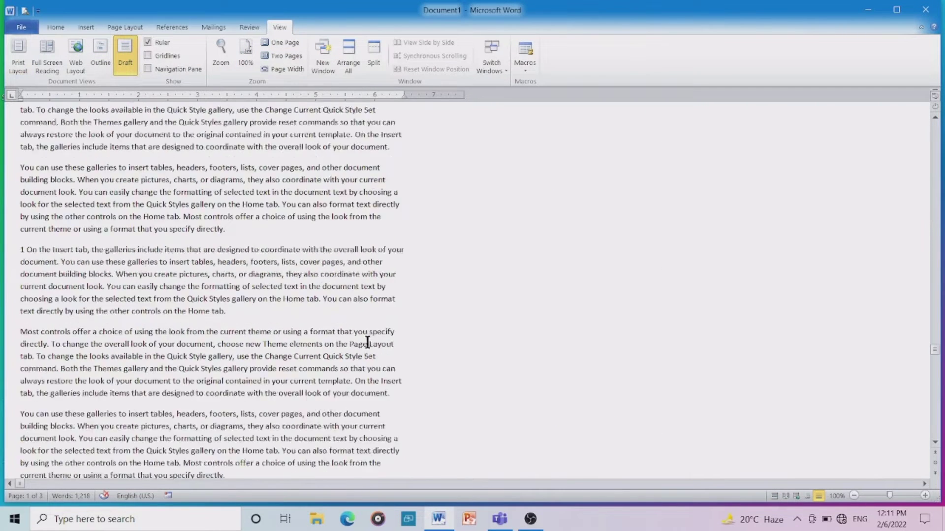
scroll(368, 342, "up", 5)
scroll(289, 301, "up", 3)
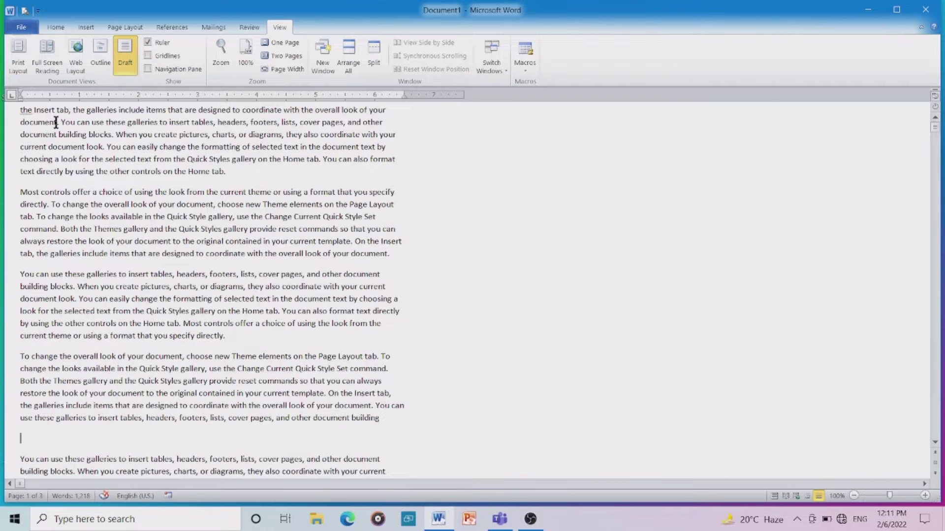
left_click(16, 51)
scroll(374, 197, "up", 5)
scroll(371, 217, "up", 1)
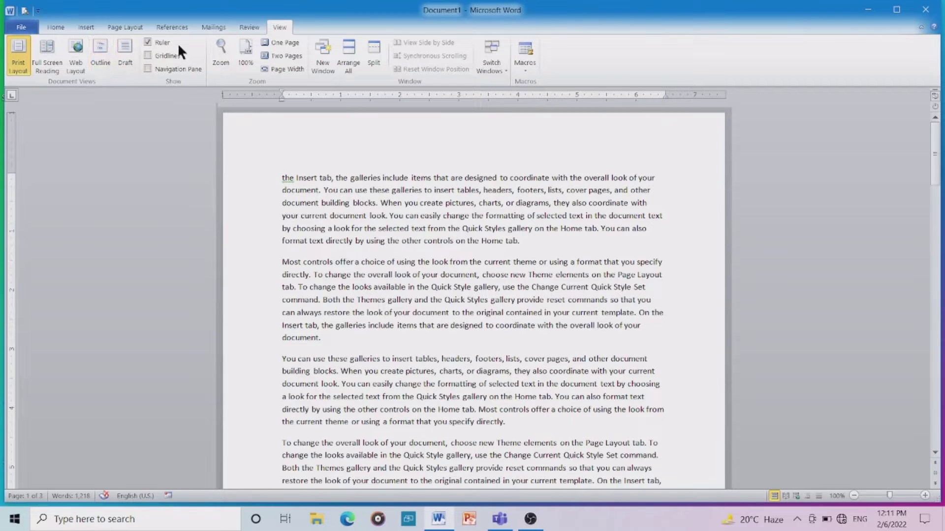
left_click(147, 56)
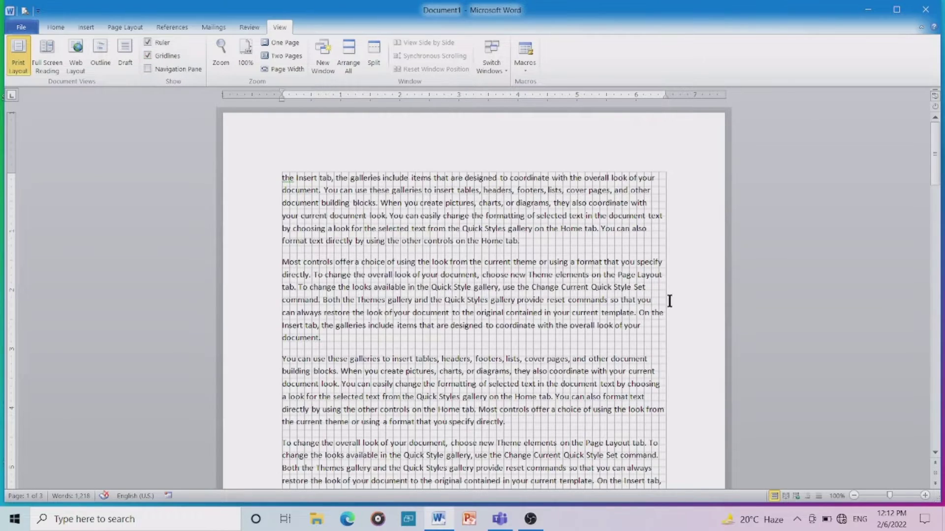
scroll(670, 303, "down", 3)
scroll(601, 363, "down", 3)
scroll(597, 365, "down", 5)
scroll(563, 353, "up", 4)
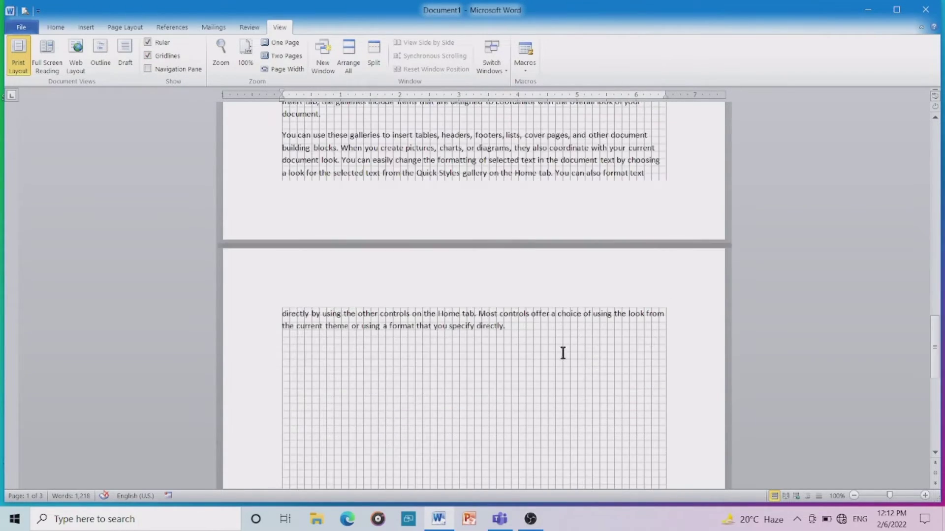
scroll(563, 353, "down", 8)
scroll(481, 302, "down", 7)
scroll(490, 291, "up", 5)
scroll(478, 295, "up", 4)
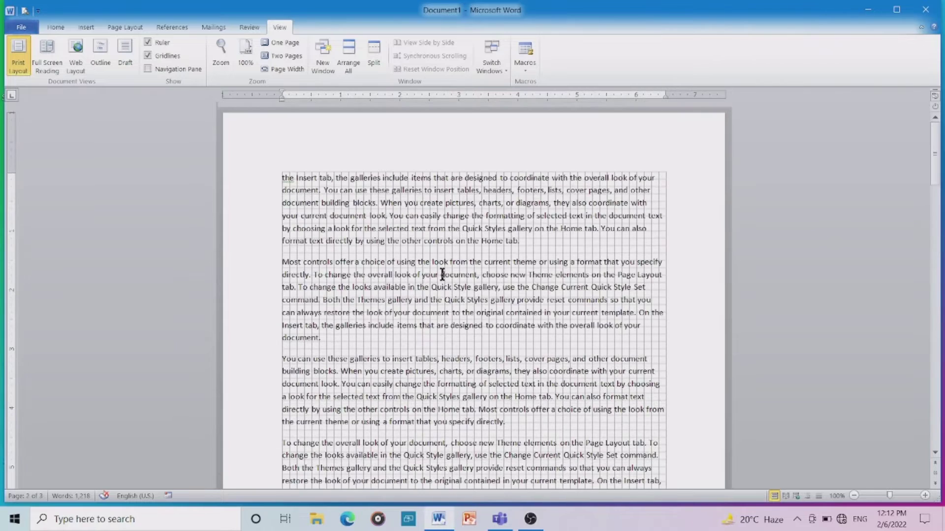
Step: Show the Navigation Pane with page thumbnails and scroll through the document
left_click(147, 68)
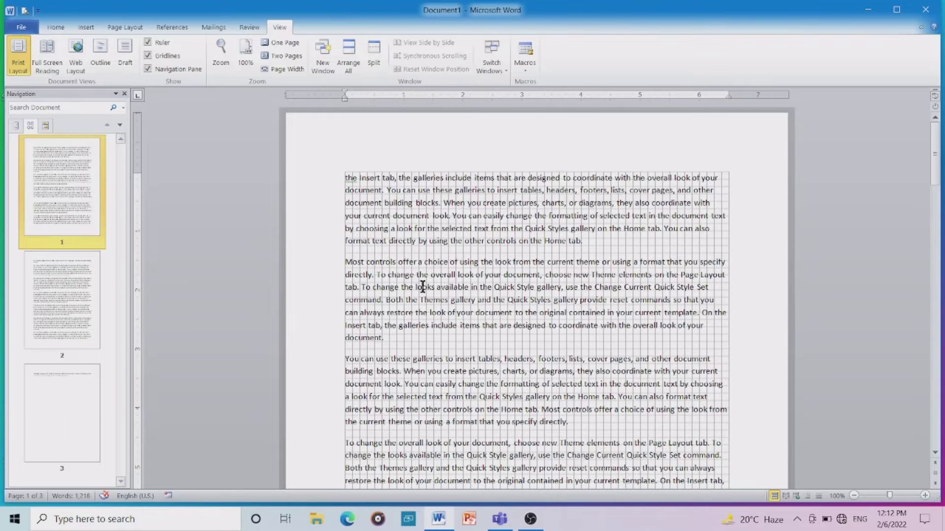
scroll(422, 287, "down", 4)
scroll(458, 271, "down", 4)
scroll(470, 273, "down", 4)
scroll(480, 277, "down", 4)
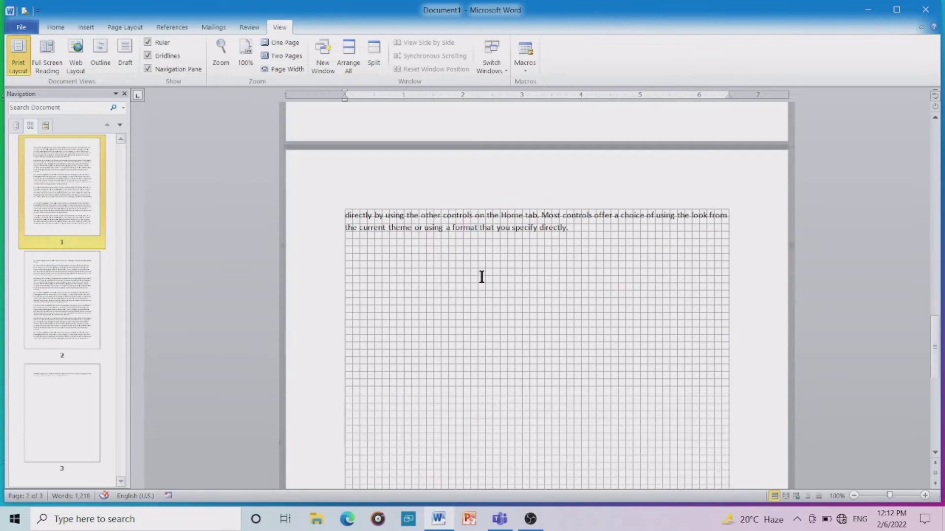
scroll(482, 277, "up", 3)
scroll(481, 283, "up", 3)
scroll(482, 289, "up", 3)
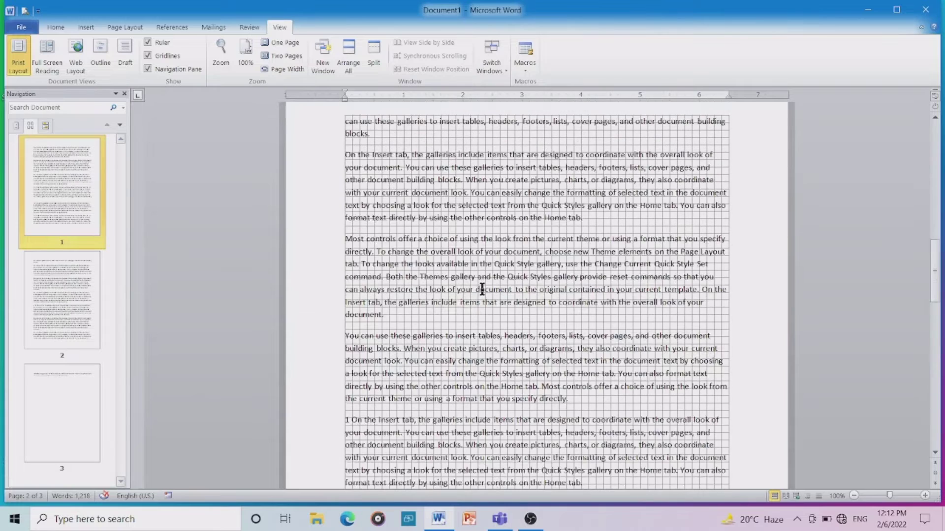
scroll(485, 276, "up", 8)
scroll(463, 197, "up", 3)
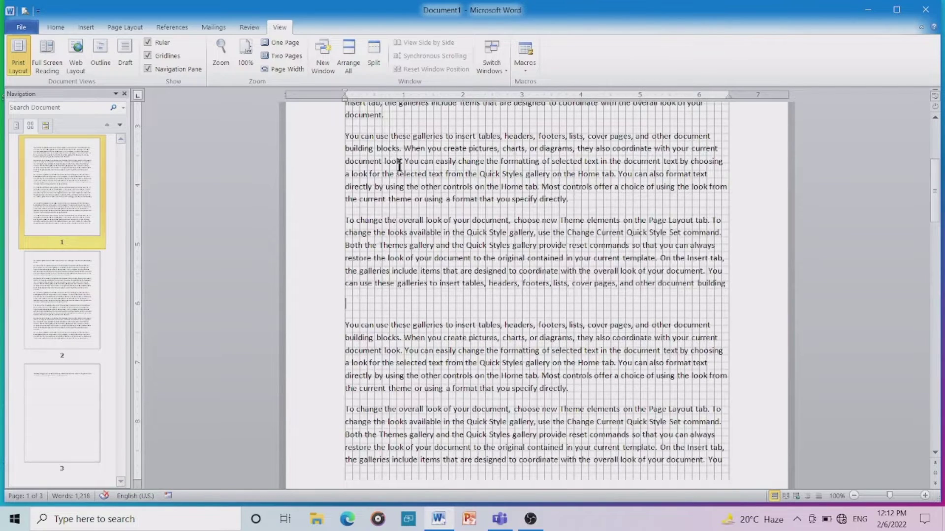
scroll(399, 166, "up", 6)
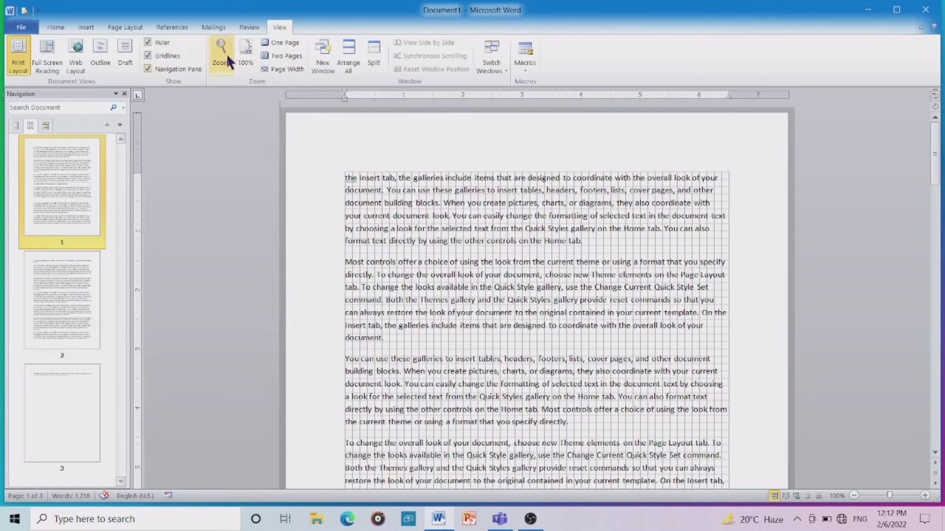
Step: Turn off Gridlines and the Navigation Pane, then bring up the Zoom dialog at 100%
left_click(148, 56)
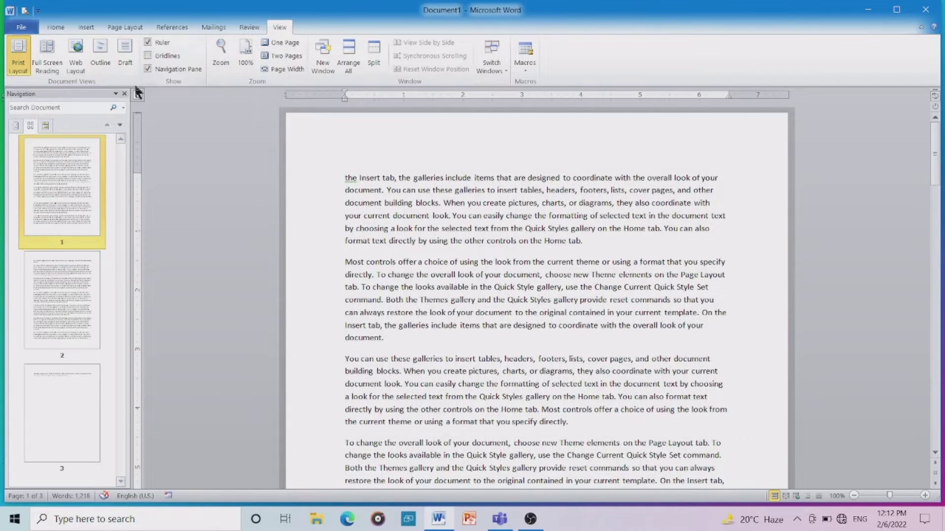
left_click(147, 68)
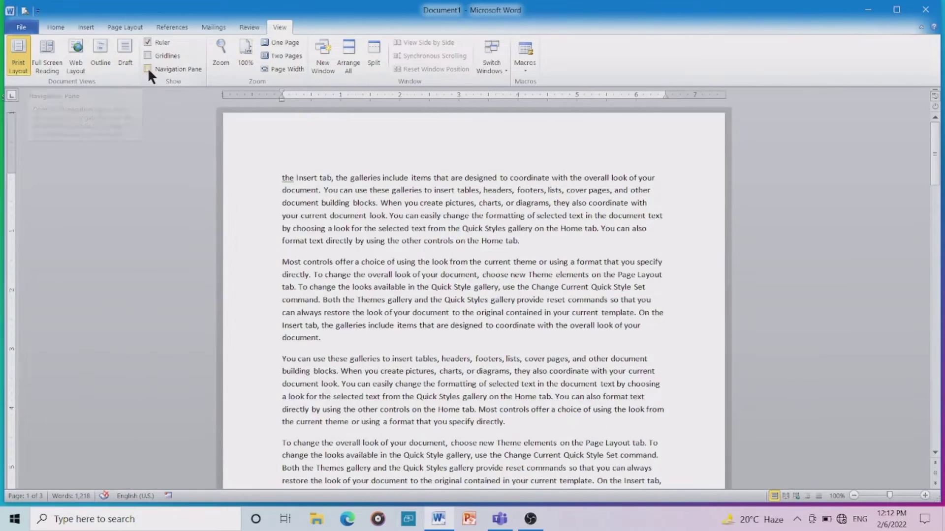
left_click(223, 45)
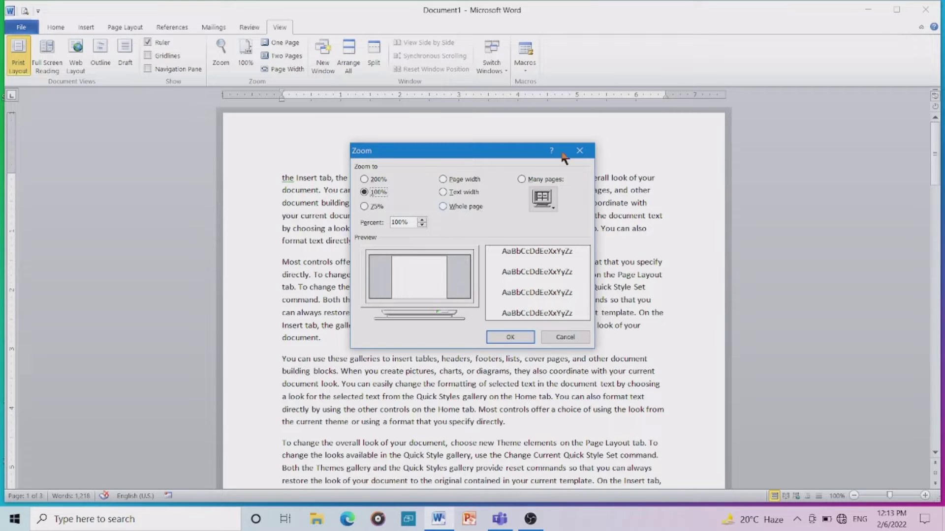
Step: Zoom the document to 200% through the Zoom dialog
left_click(563, 338)
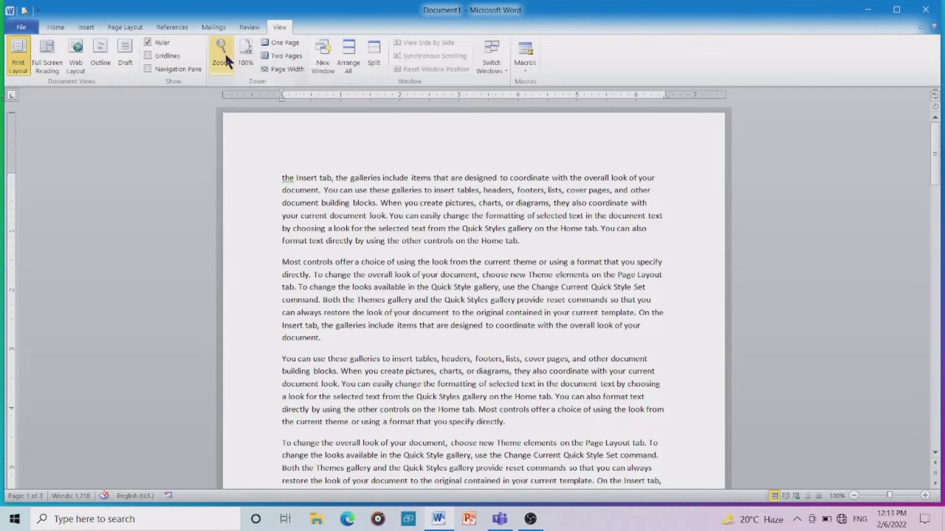
left_click(225, 53)
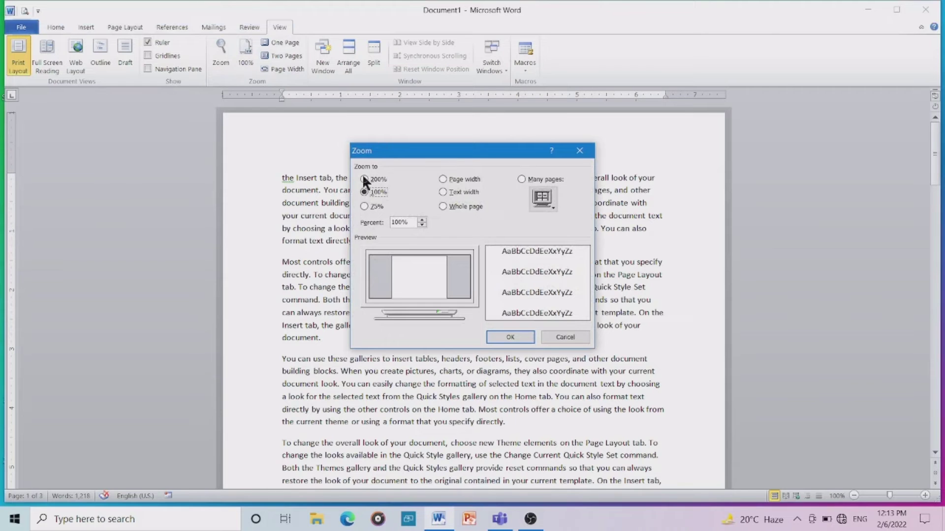
left_click(364, 179)
left_click(527, 336)
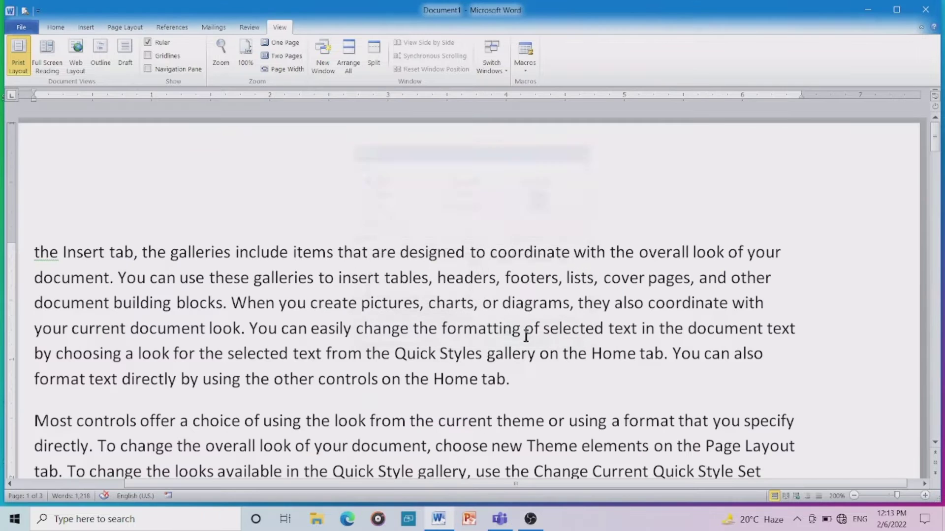
scroll(485, 268, "down", 6)
scroll(488, 266, "down", 5)
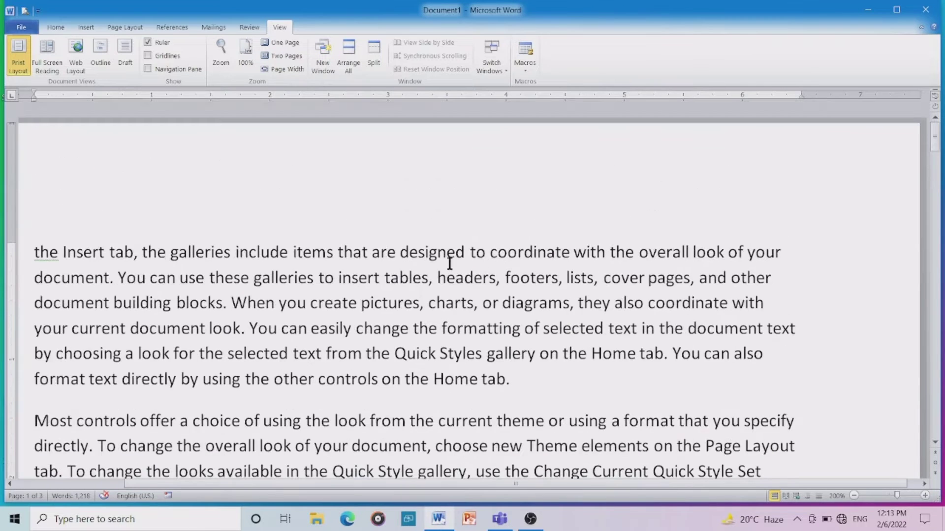
scroll(451, 221, "up", 3)
scroll(467, 227, "down", 3)
Step: Reset the document zoom to 100%
left_click(246, 48)
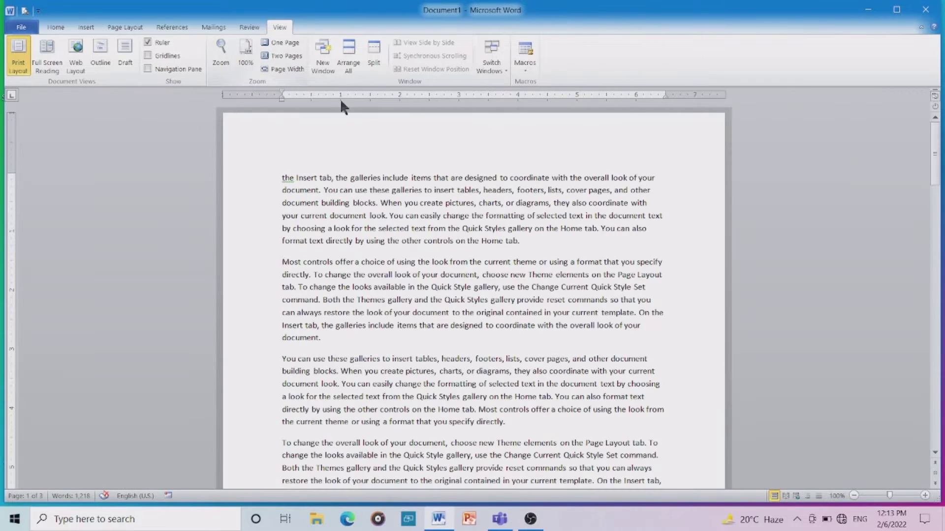
scroll(433, 221, "down", 5)
scroll(431, 224, "up", 4)
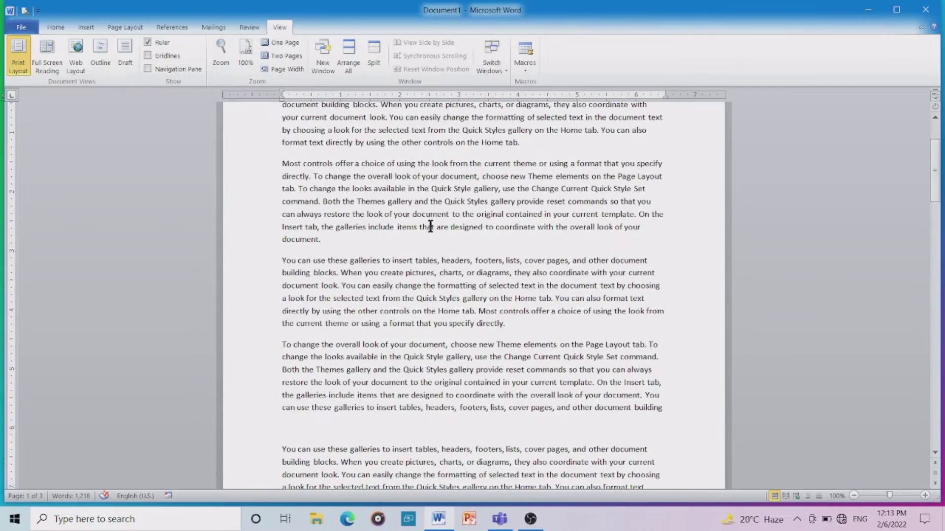
scroll(435, 228, "up", 1)
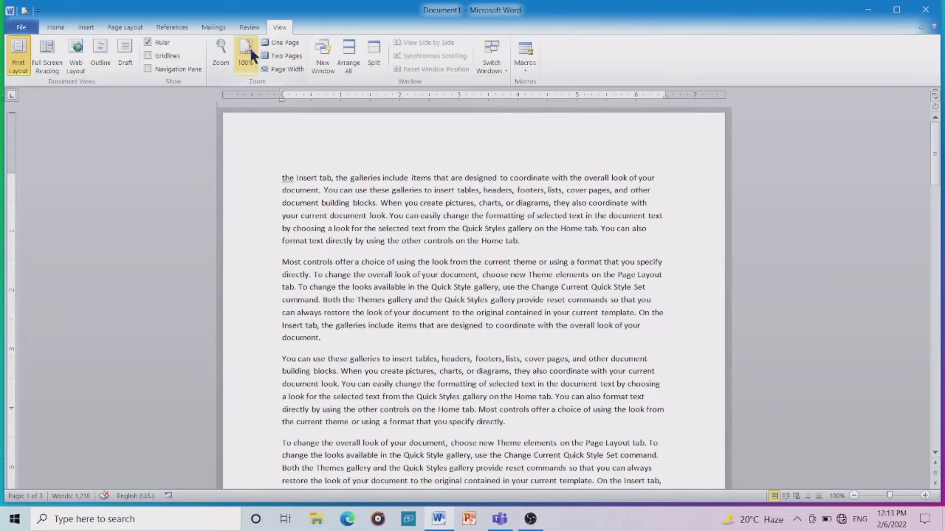
left_click(284, 43)
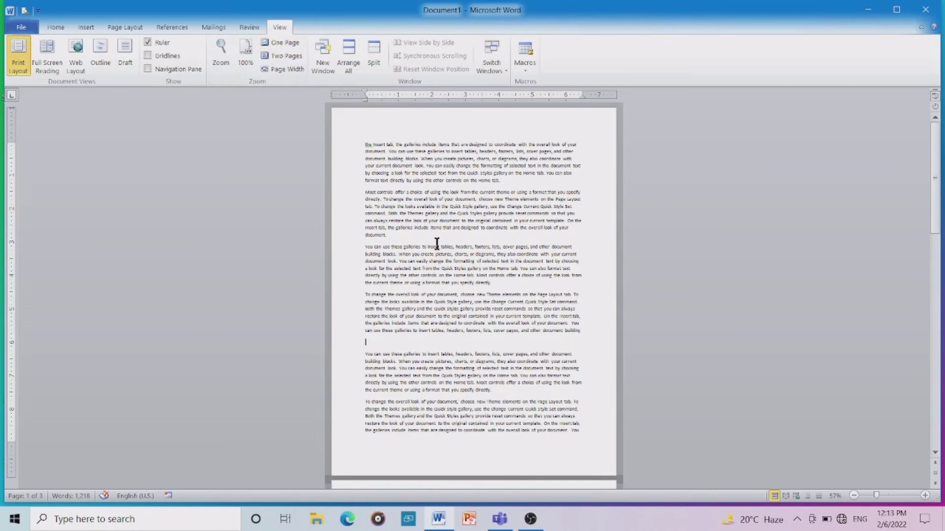
scroll(432, 239, "down", 10)
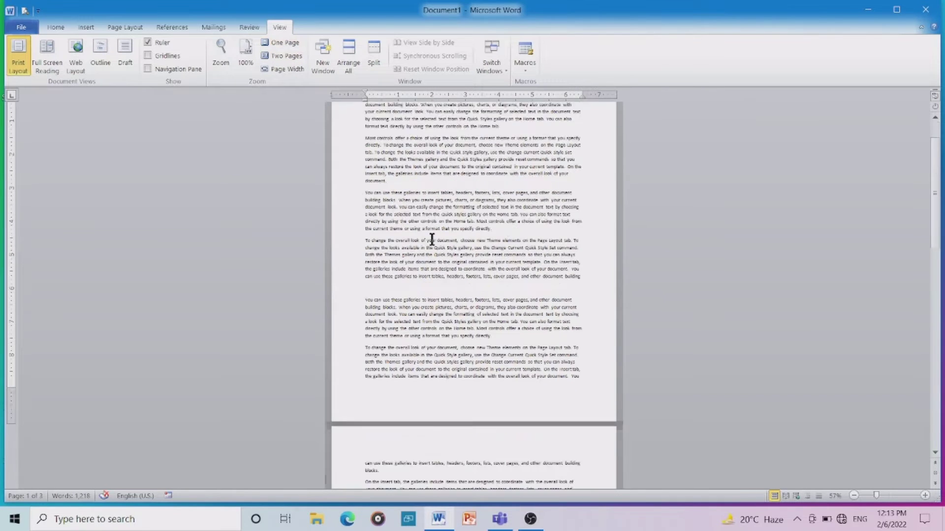
scroll(431, 240, "up", 10)
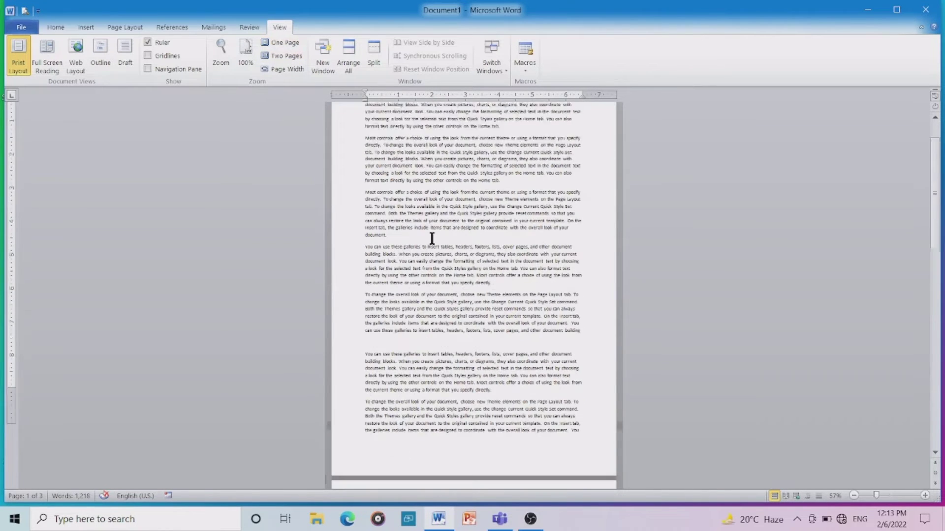
left_click(289, 55)
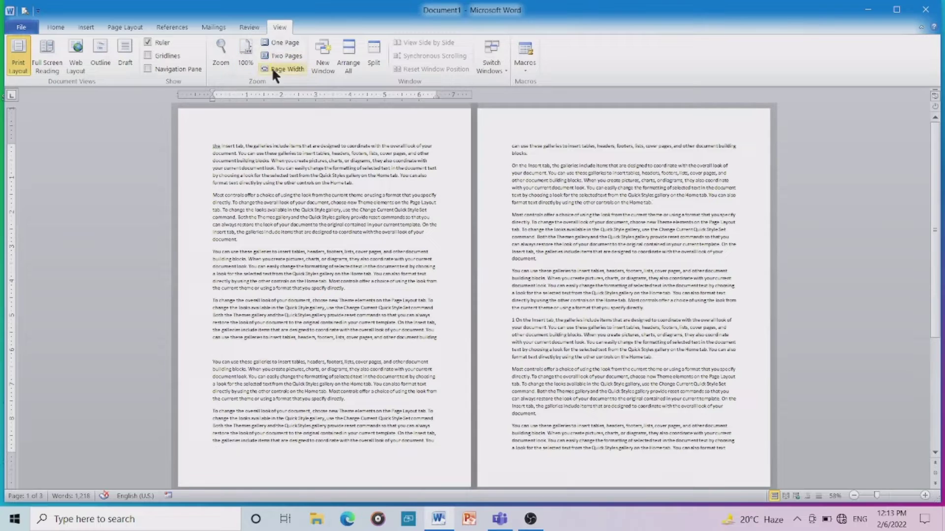
left_click(294, 69)
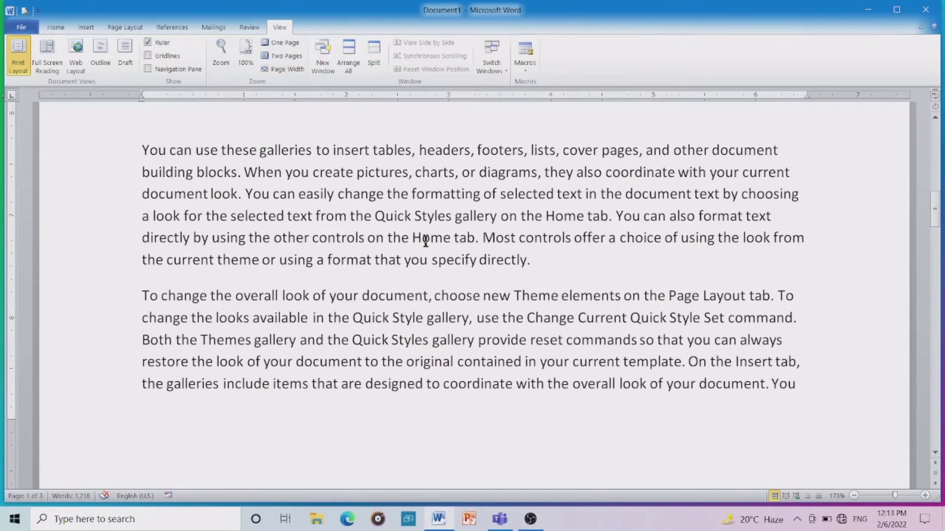
scroll(423, 241, "up", 5)
scroll(827, 246, "down", 5)
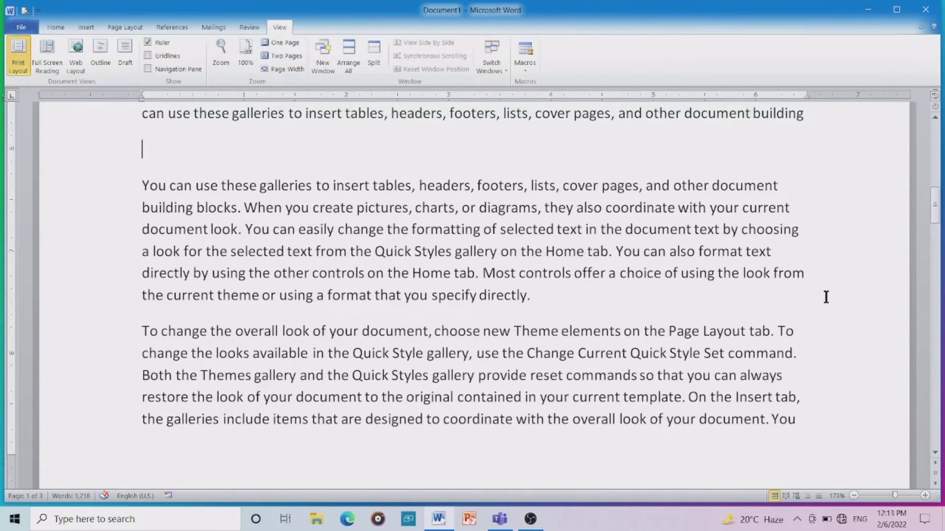
scroll(817, 300, "up", 3)
scroll(812, 300, "up", 3)
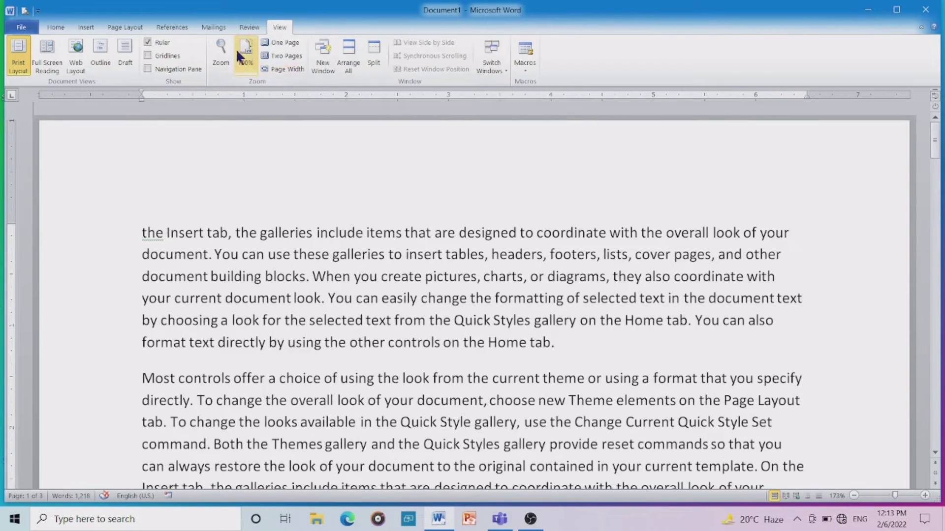
left_click(288, 43)
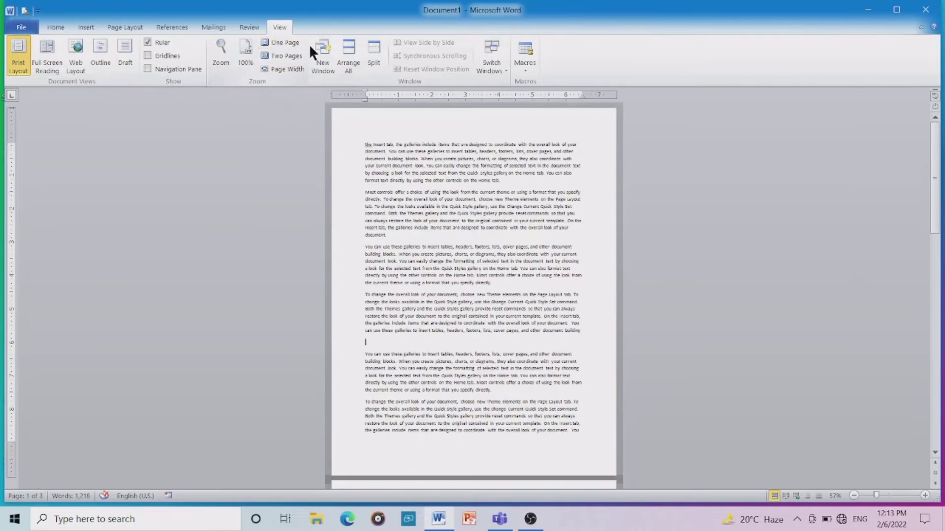
left_click(245, 54)
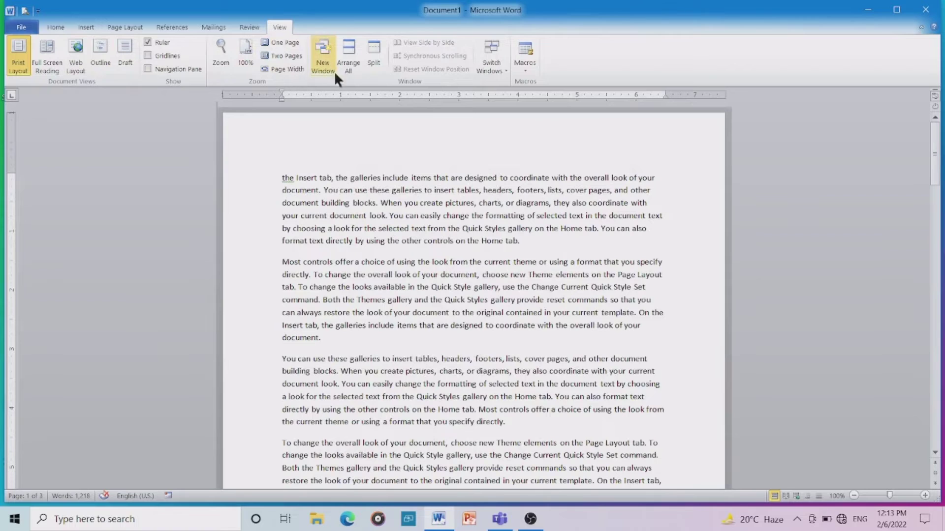
Step: Open a New Window of Document1, then close the original Document1:1 window
left_click(321, 63)
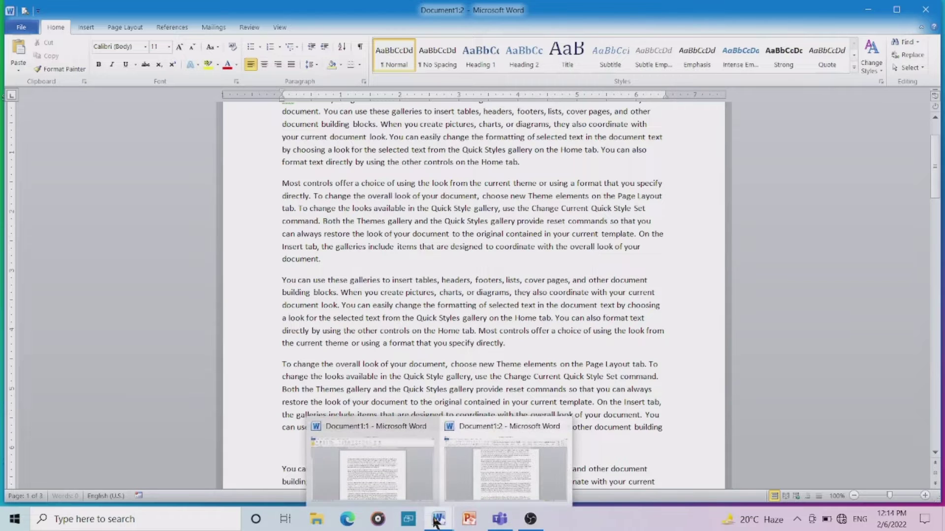
mouse_move(438, 519)
left_click(429, 427)
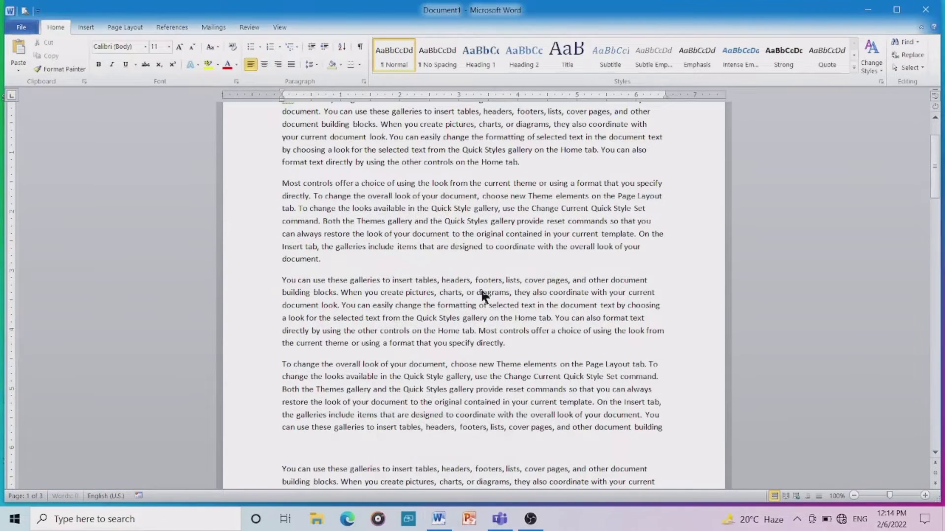
left_click(288, 28)
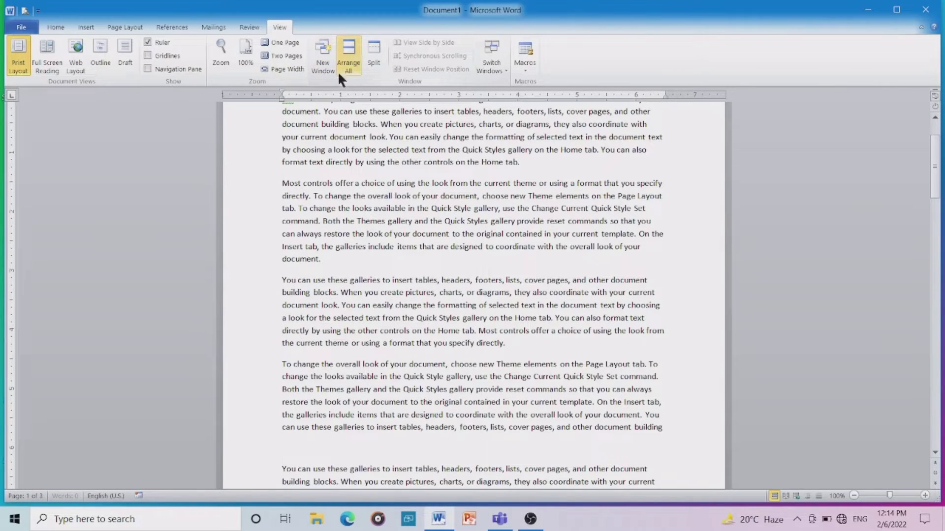
scroll(369, 246, "down", 3)
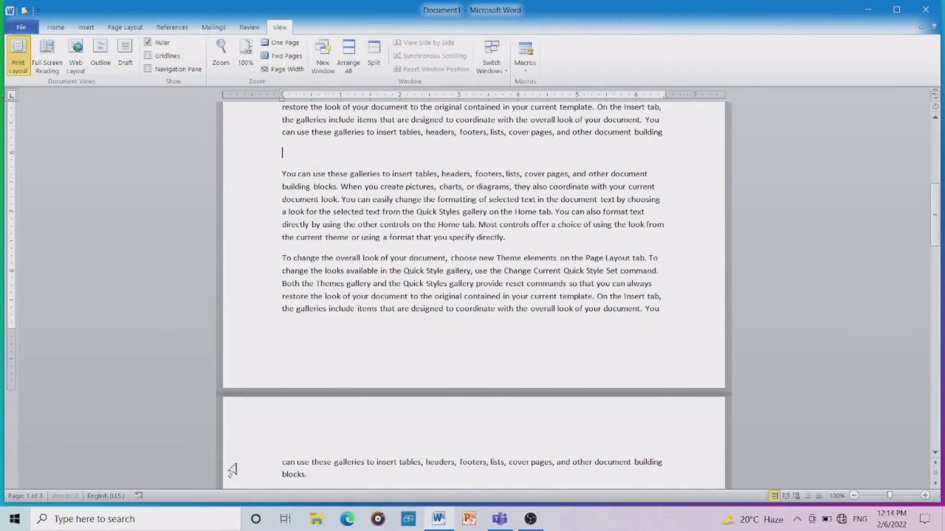
scroll(354, 342, "down", 2)
scroll(361, 341, "down", 3)
scroll(361, 341, "up", 5)
scroll(373, 324, "up", 10)
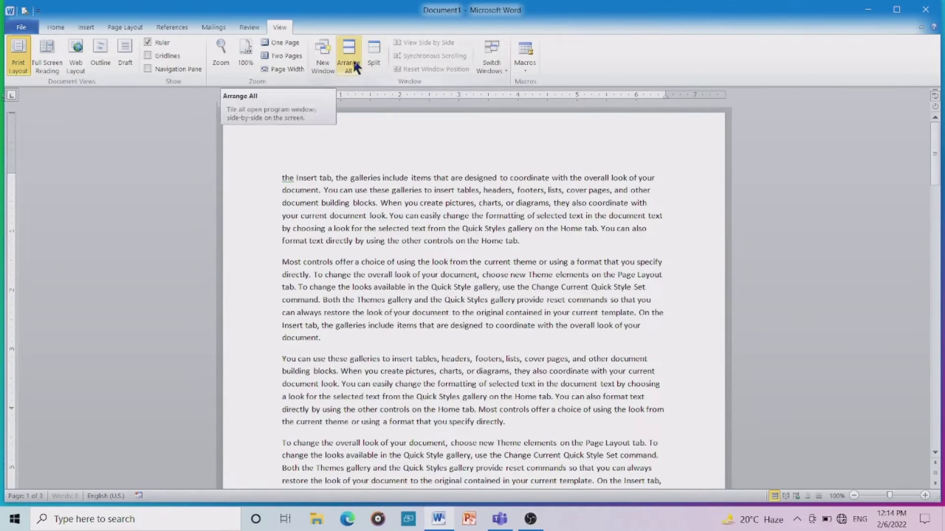
scroll(354, 60, "up", 2)
scroll(353, 58, "down", 1)
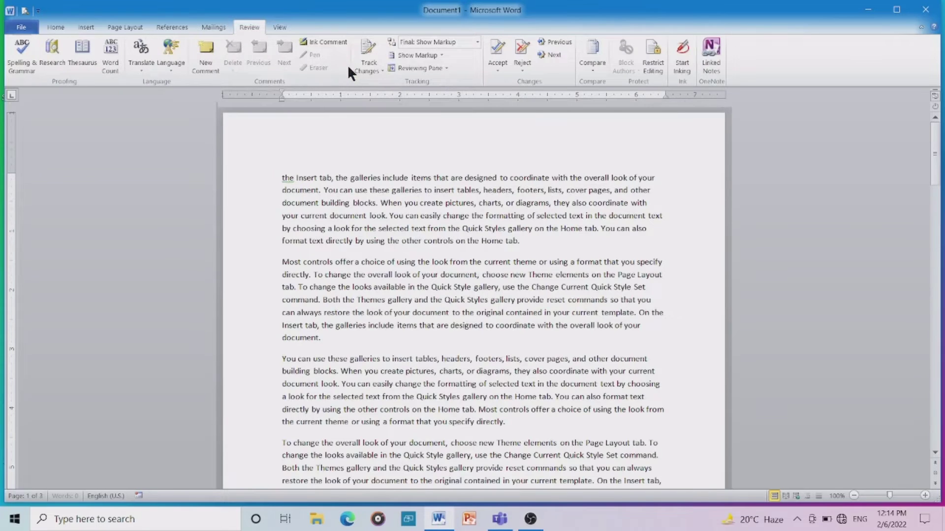
left_click(283, 26)
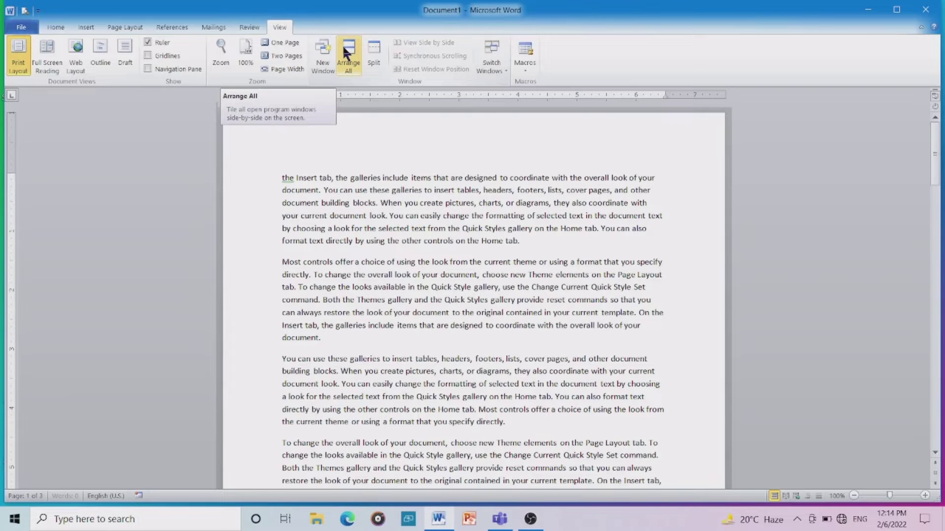
scroll(413, 249, "down", 10)
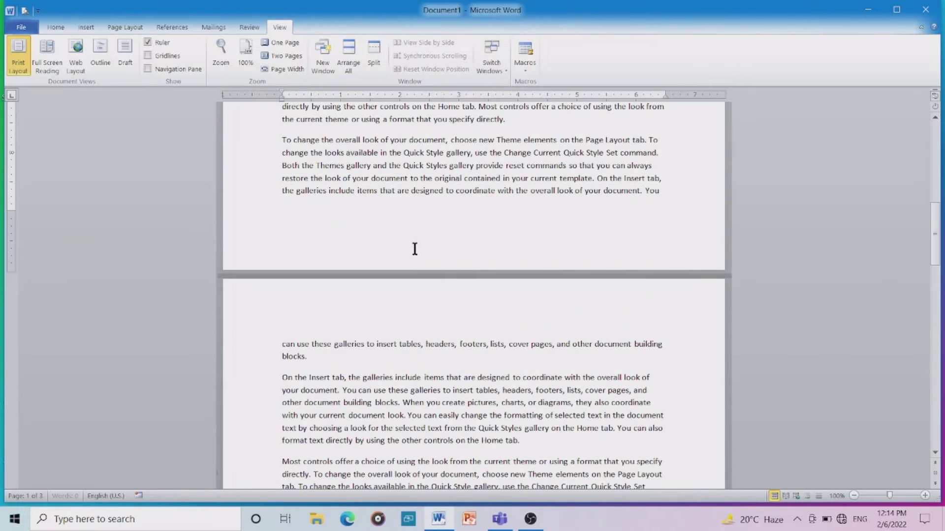
scroll(427, 244, "down", 10)
scroll(426, 245, "up", 5)
scroll(427, 244, "up", 5)
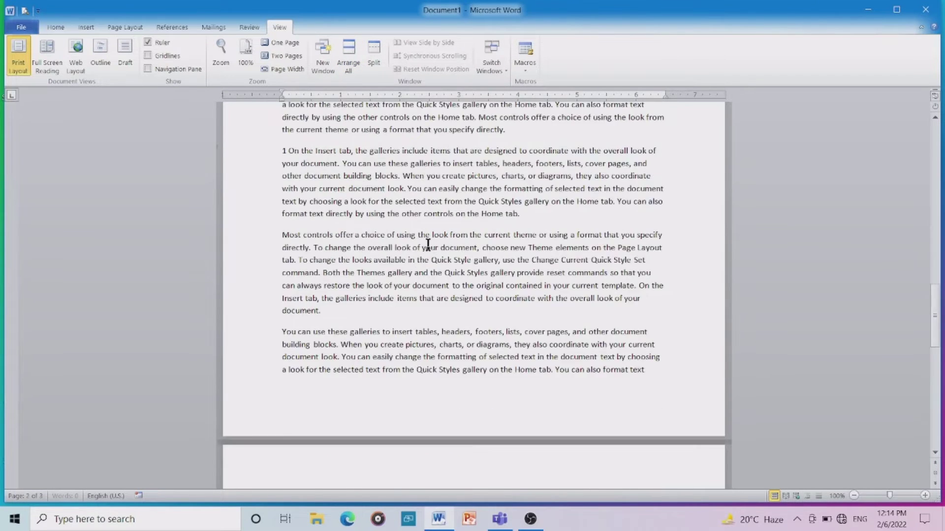
scroll(429, 237, "up", 5)
scroll(431, 229, "up", 5)
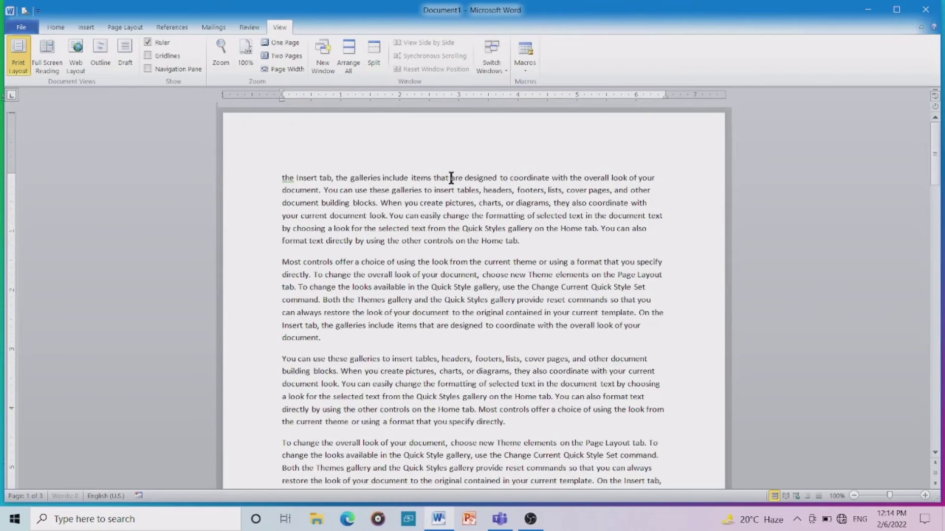
Step: Split Document1 into two panes partway down the page and scroll each pane
left_click(374, 50)
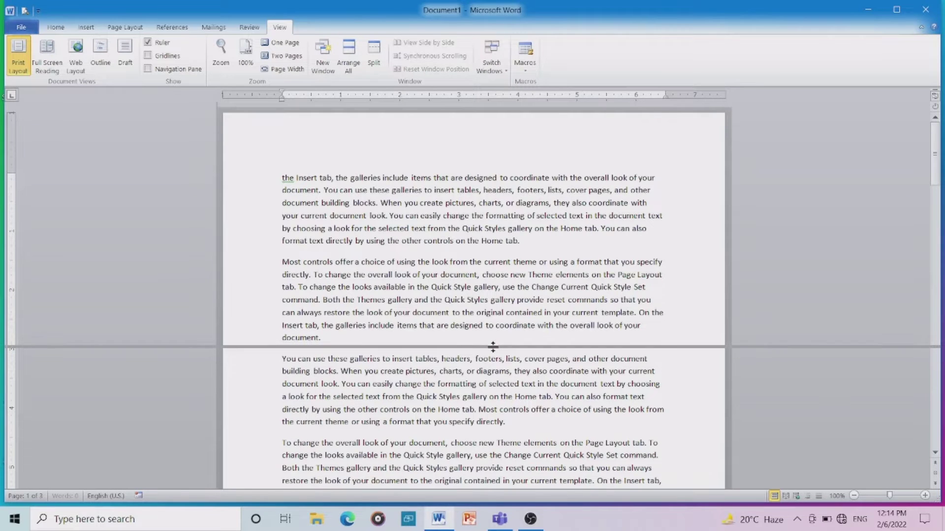
left_click(492, 346)
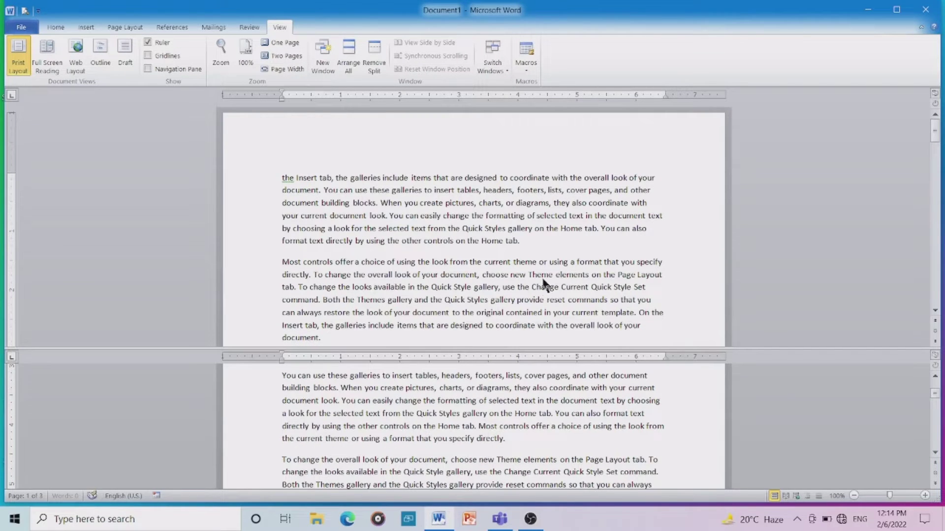
scroll(520, 395, "down", 3)
scroll(520, 395, "up", 3)
scroll(512, 260, "down", 5)
scroll(504, 411, "down", 5)
scroll(504, 411, "up", 3)
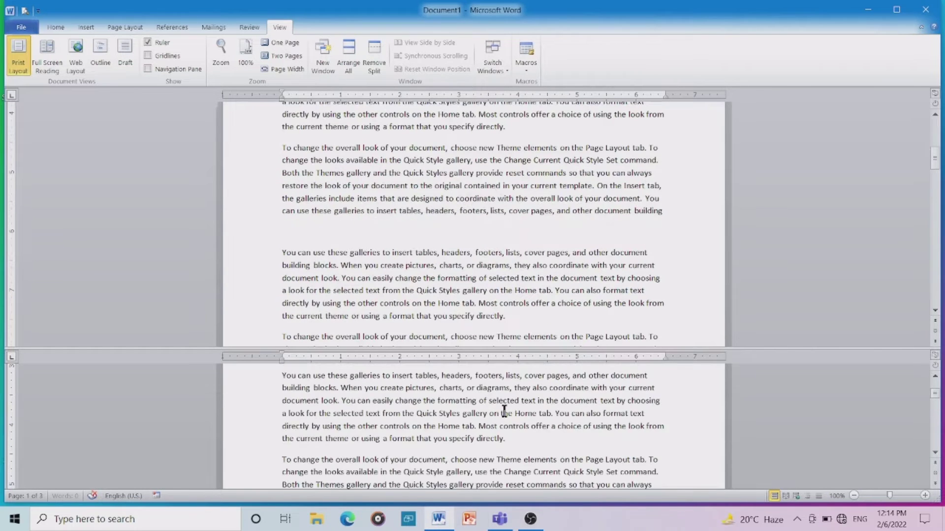
scroll(502, 411, "down", 6)
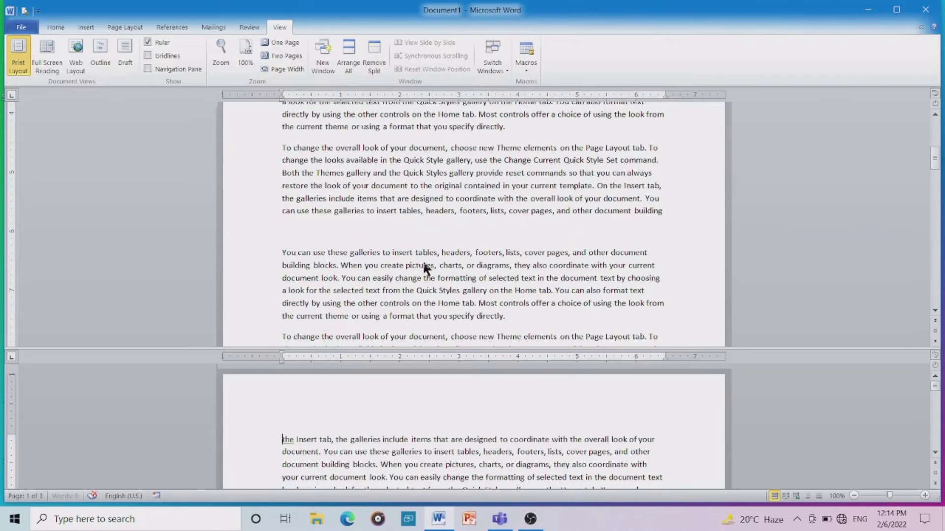
scroll(425, 264, "down", 3)
scroll(425, 265, "up", 3)
scroll(425, 275, "down", 6)
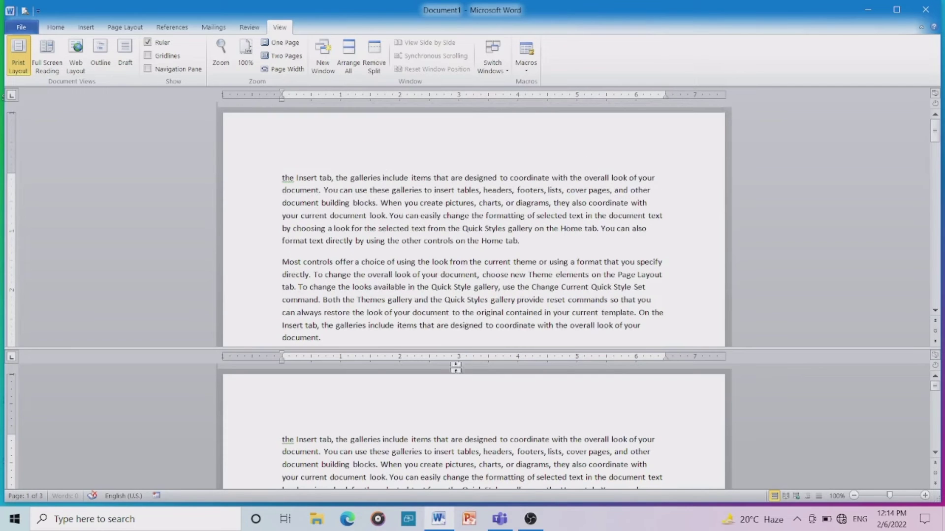
scroll(605, 273, "down", 3)
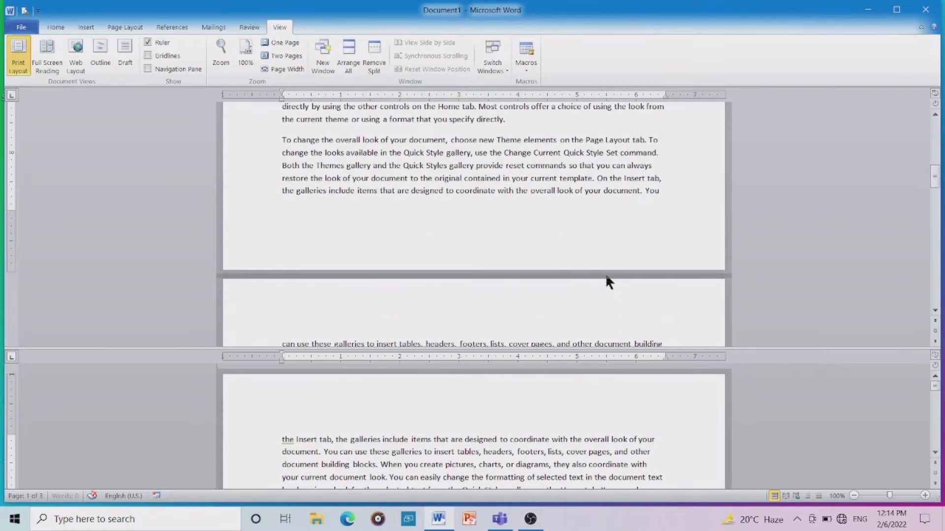
scroll(605, 273, "up", 3)
Step: Remove the split, returning to one pane, and show the Switch Windows list
left_click(374, 54)
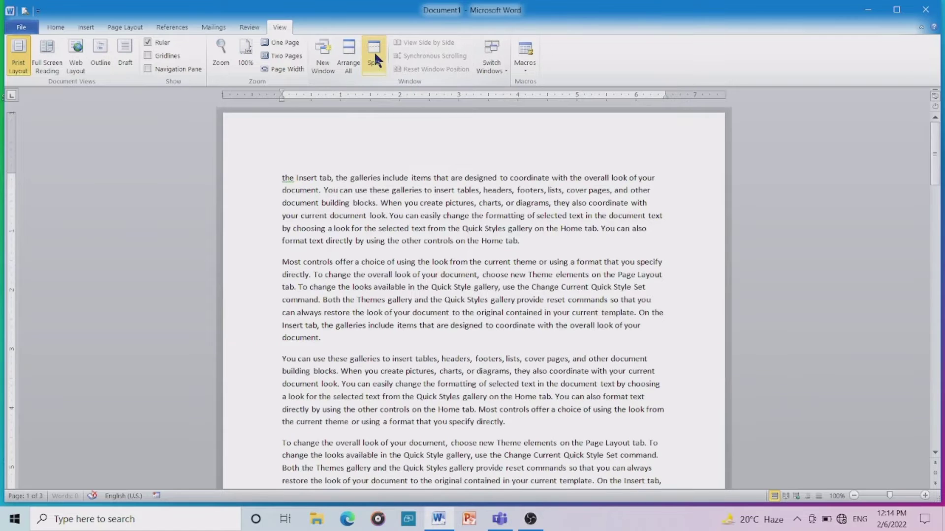
scroll(433, 200, "down", 3)
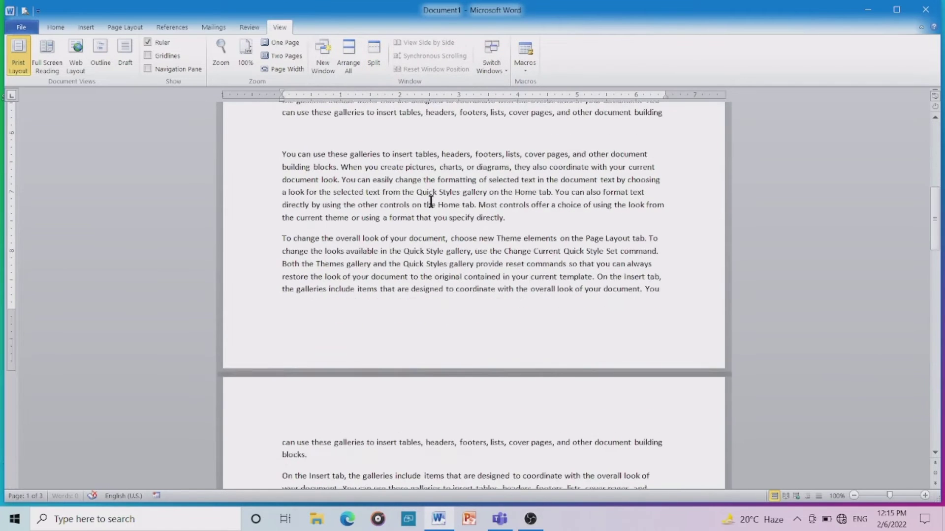
scroll(432, 200, "up", 3)
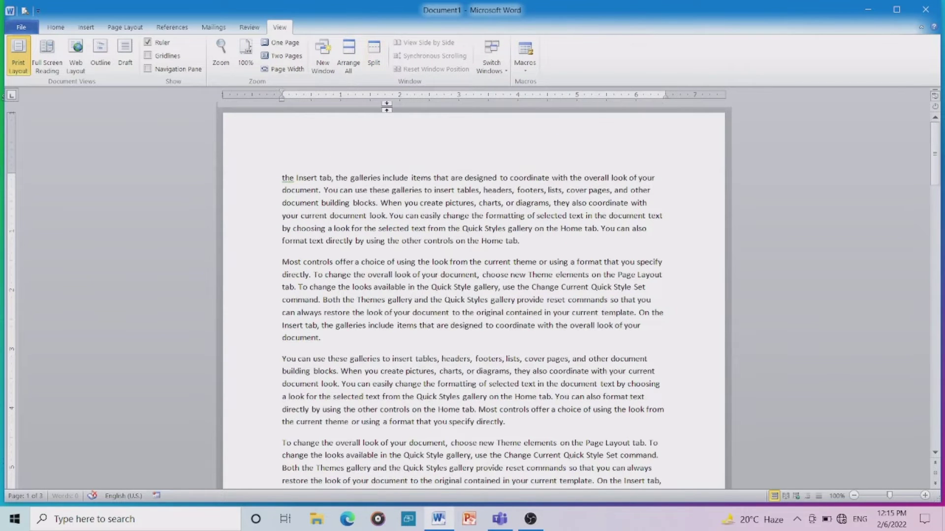
left_click(505, 71)
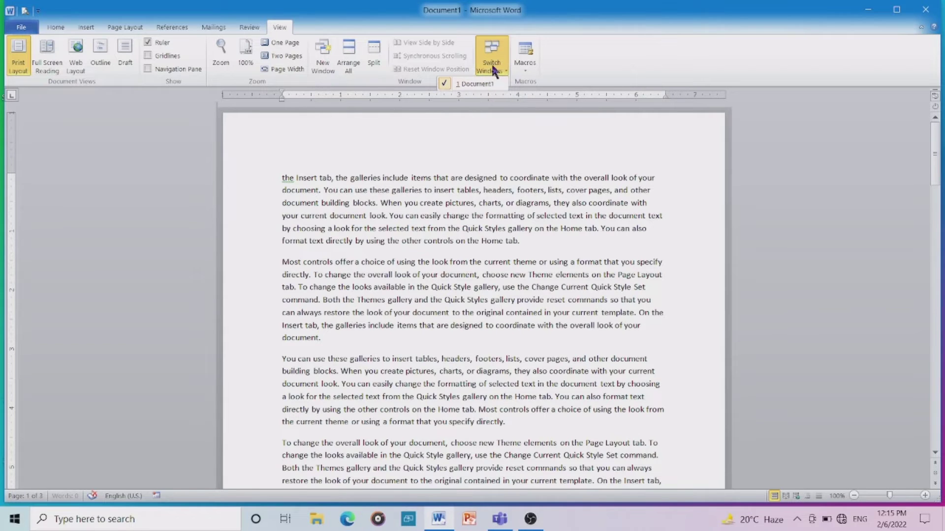
Step: Begin recording Macro1, stored in All Documents (Normal.dotm)
left_click(498, 61)
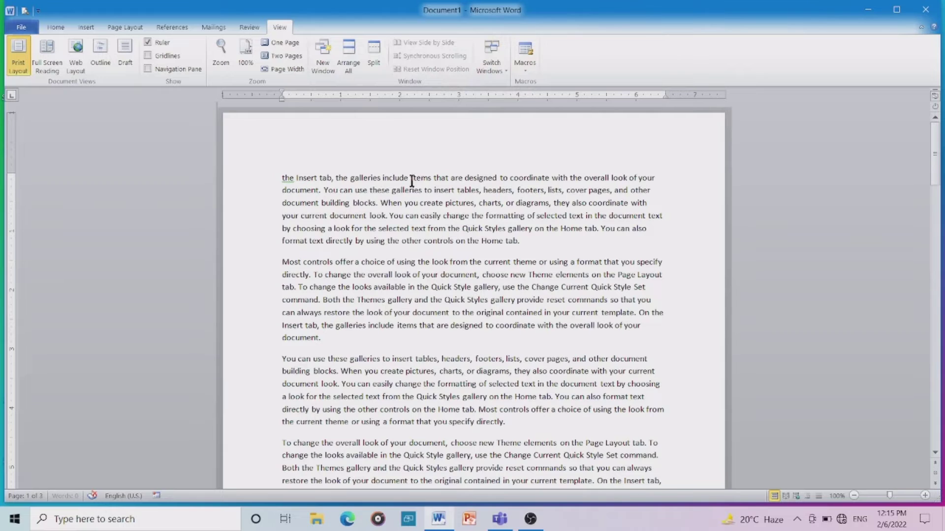
left_click(525, 69)
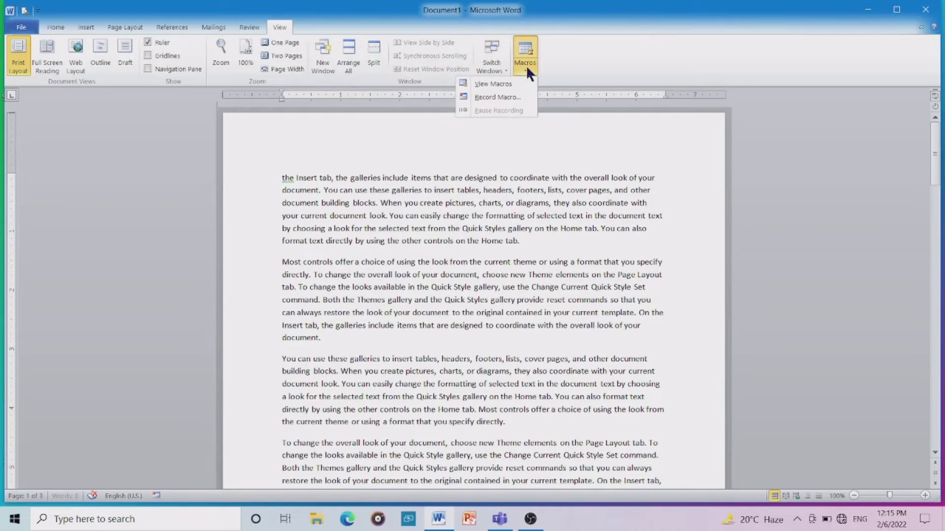
left_click(498, 96)
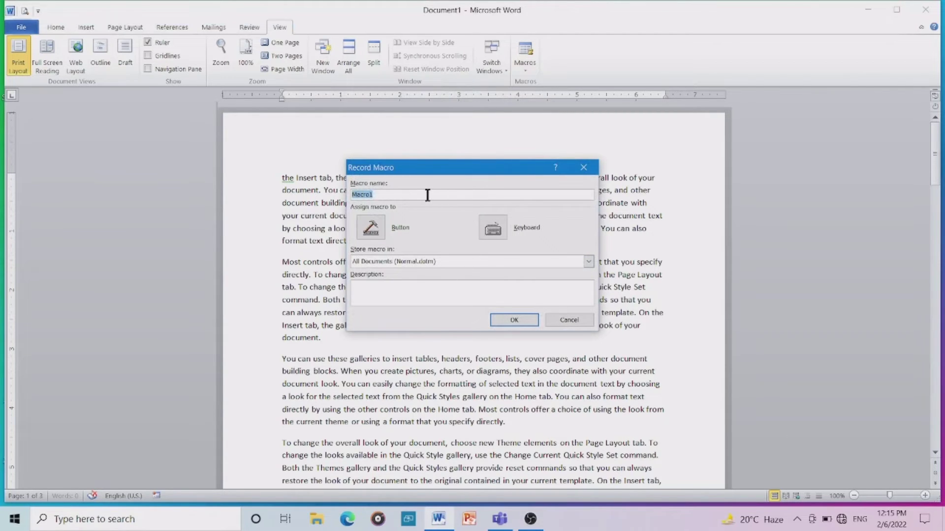
left_click(514, 321)
Step: Type the heading 'THE COMMONLY OPERATING MACHINE' on the empty line while the macro records
scroll(492, 344, "down", 6)
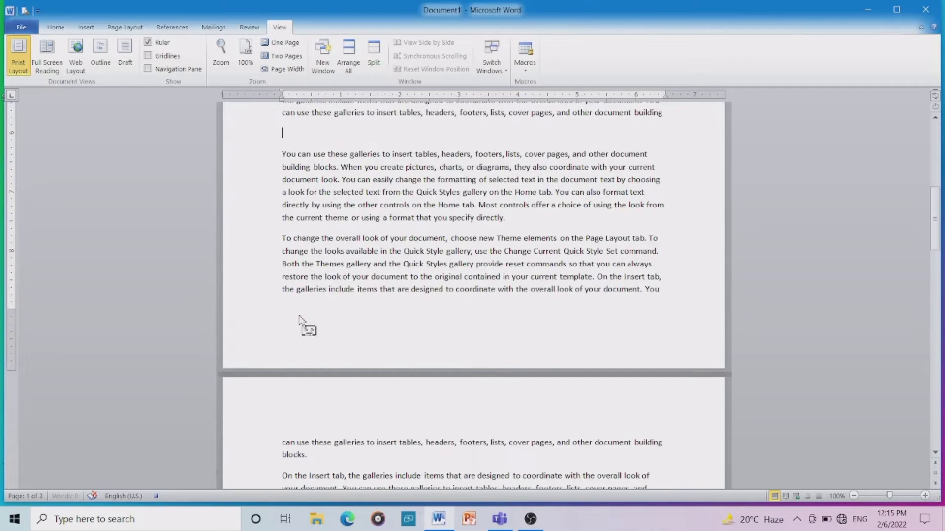
scroll(317, 237, "up", 3)
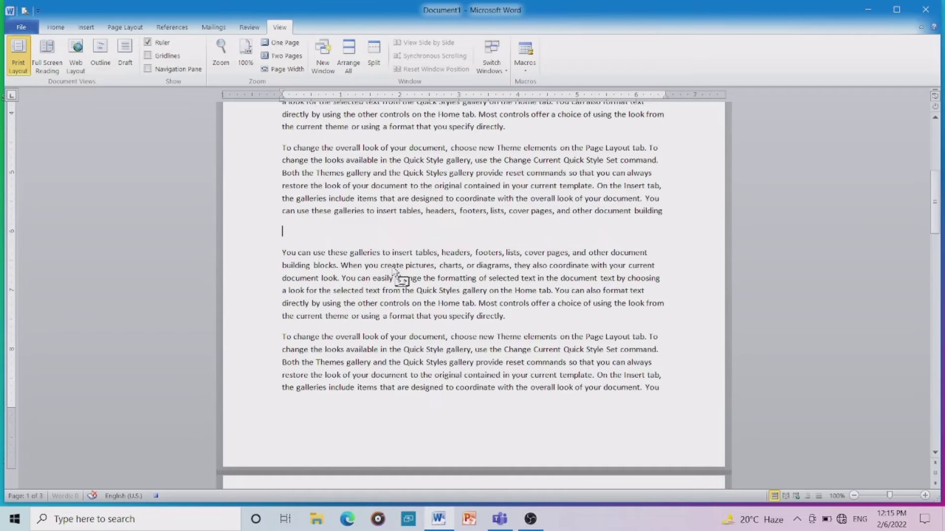
type("THE ")
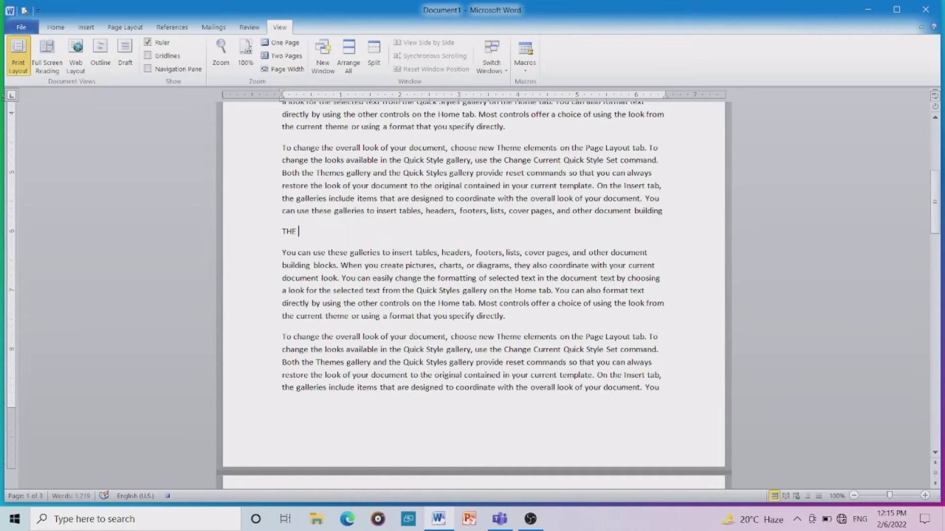
type("COMM")
type("ONLY OP")
type("E")
type("RATIN")
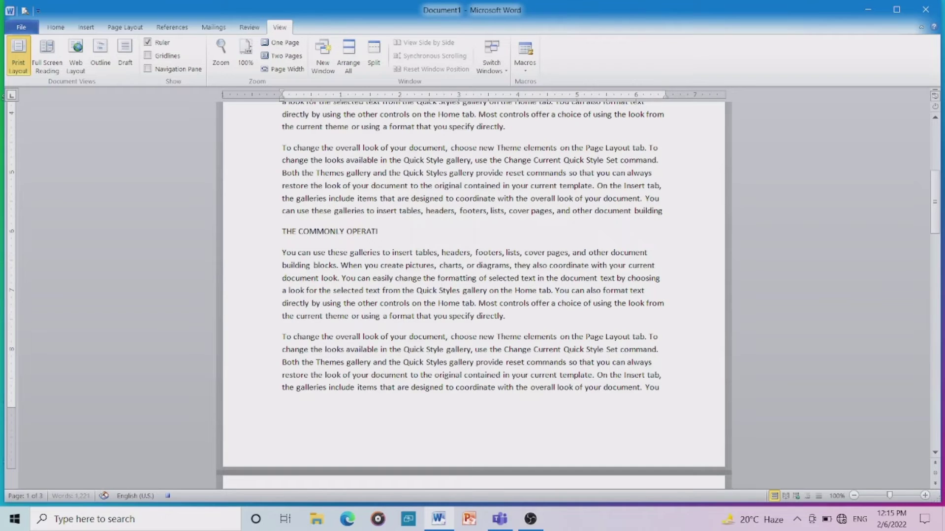
type("G MAC")
type("HINE")
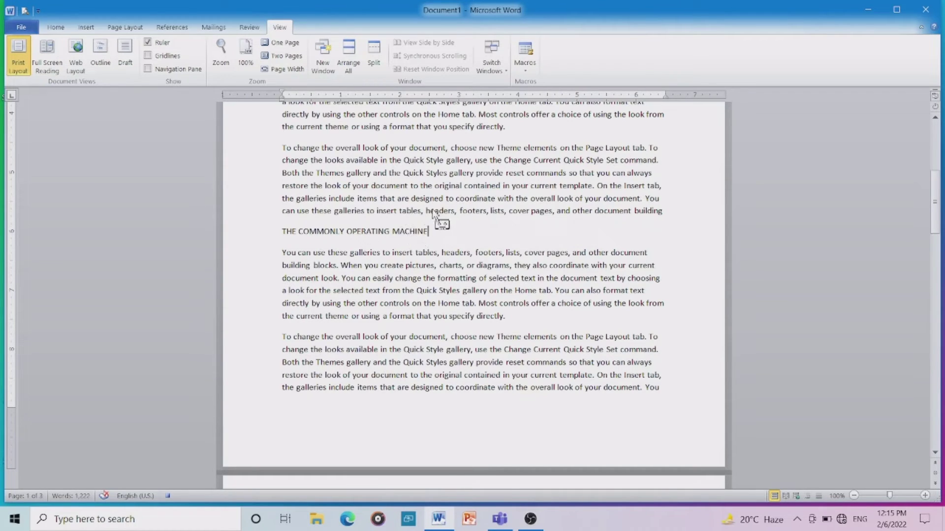
left_click(524, 69)
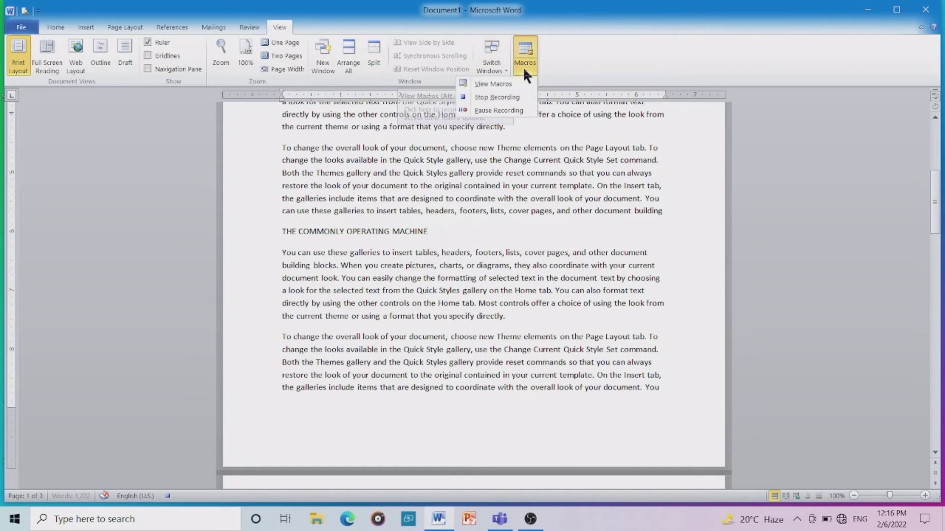
Step: Stop the macro recording and move down to page 2
left_click(509, 97)
scroll(439, 295, "down", 5)
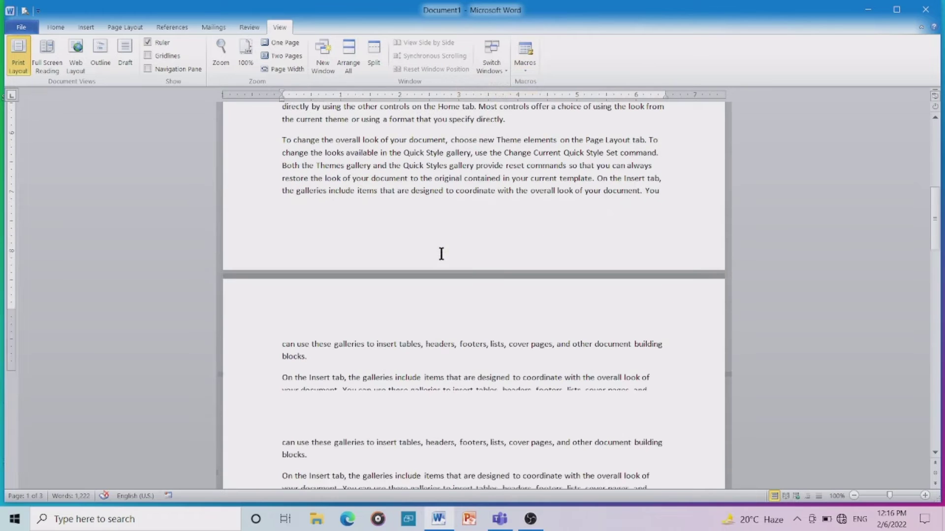
scroll(364, 291, "down", 5)
scroll(358, 307, "down", 9)
scroll(359, 312, "down", 3)
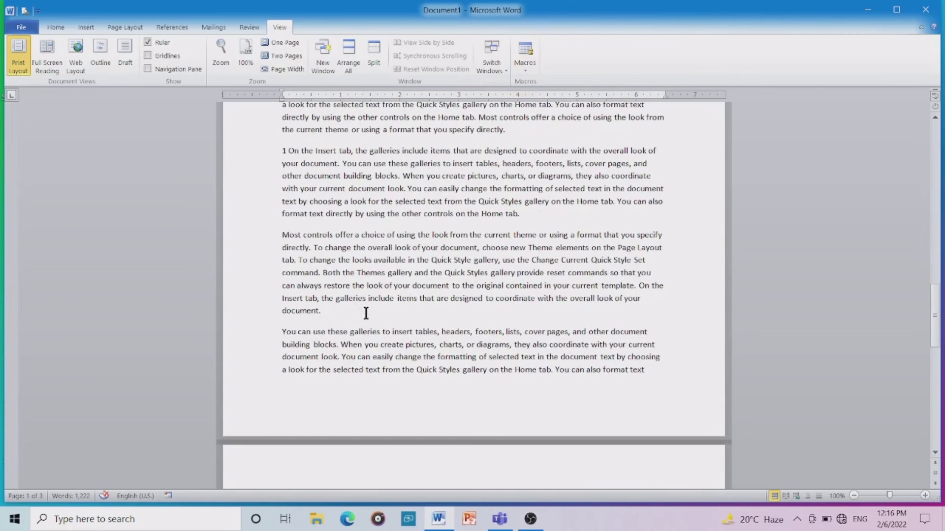
Step: Replace the paragraph after 'document.' on page 2 with the copied galleries paragraph
left_click(344, 315)
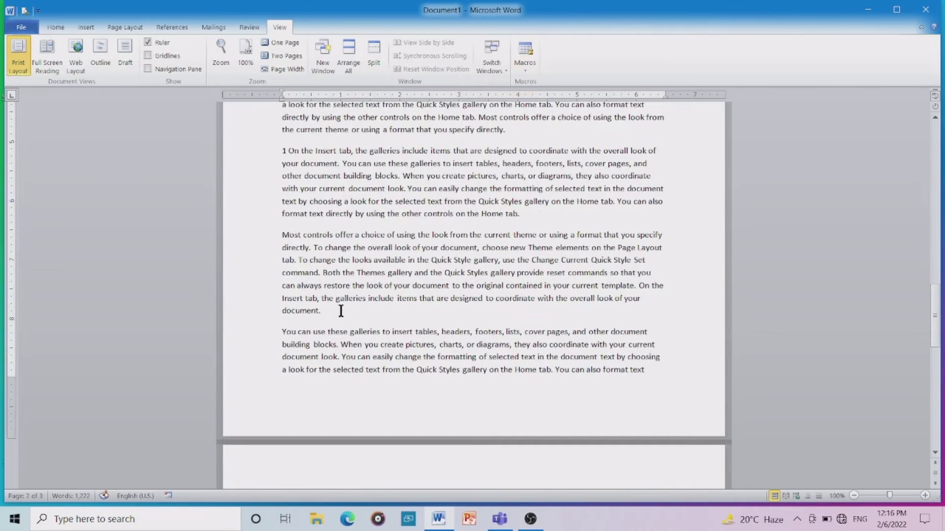
key("ctrl+shift+Down")
key("Delete")
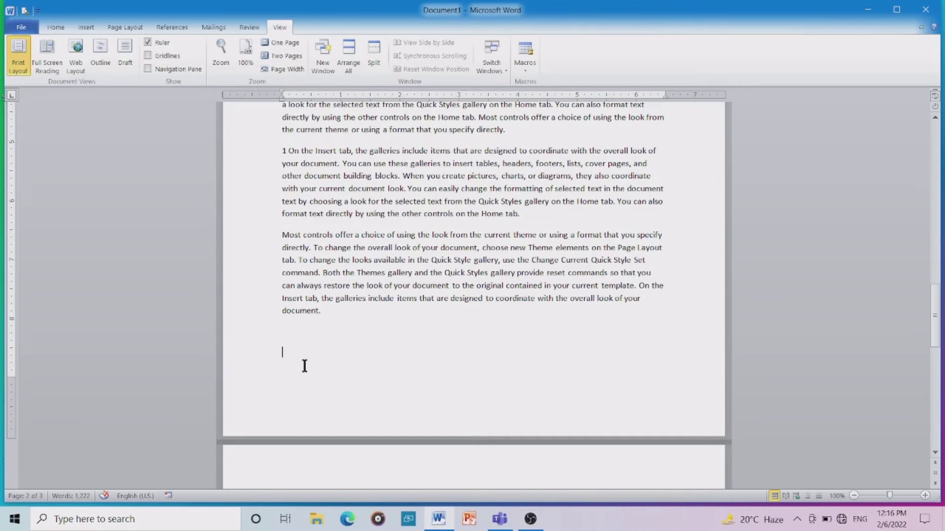
key("ctrl+v")
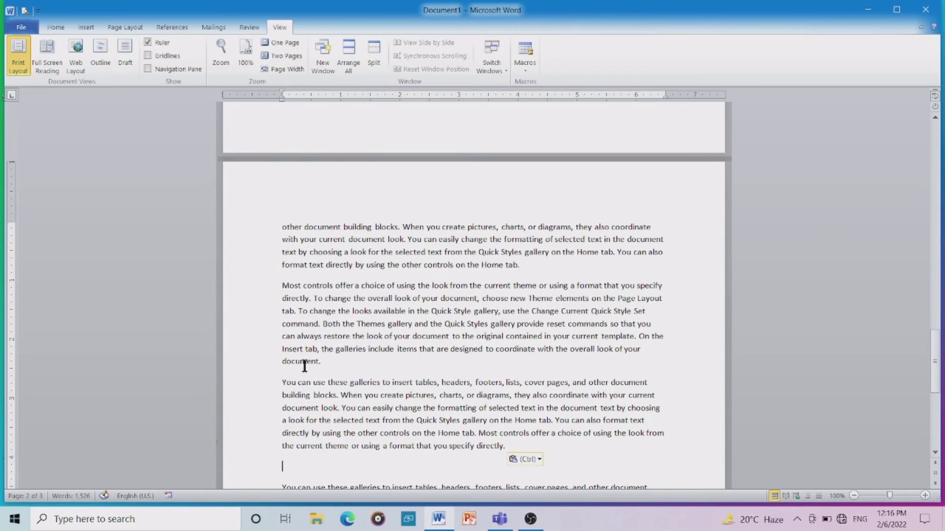
scroll(356, 333, "down", 2)
scroll(357, 333, "down", 2)
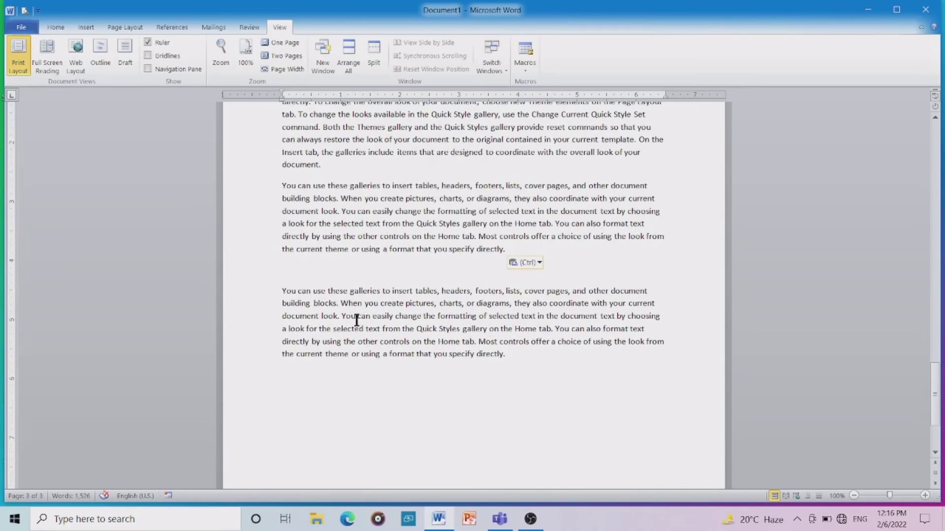
key("ctrl+v")
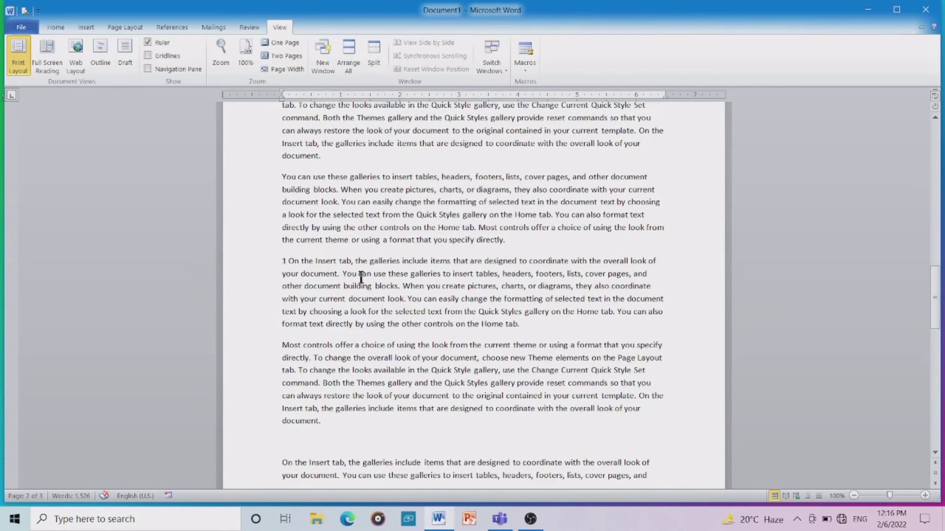
scroll(363, 274, "down", 3)
Step: Remove the extra paragraph after 'document.' and run Macro1 to insert the heading there
left_click(334, 327)
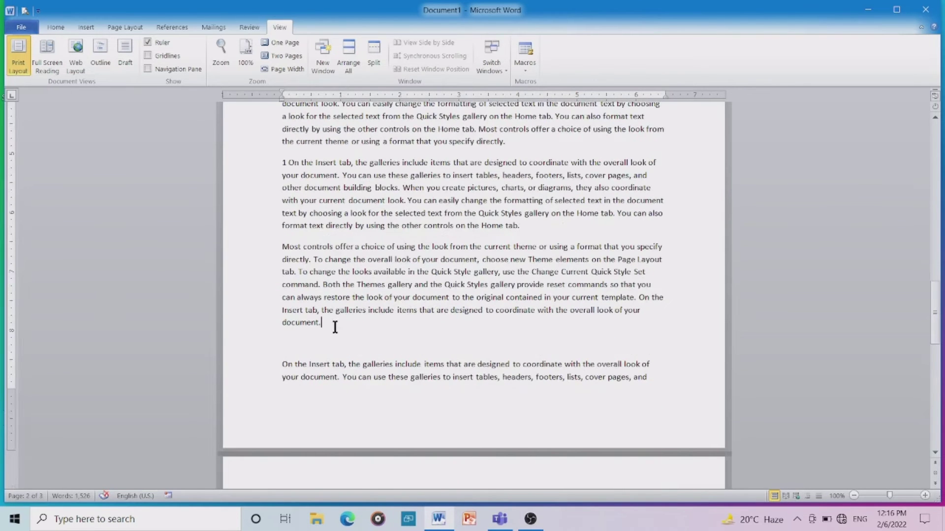
key("Delete")
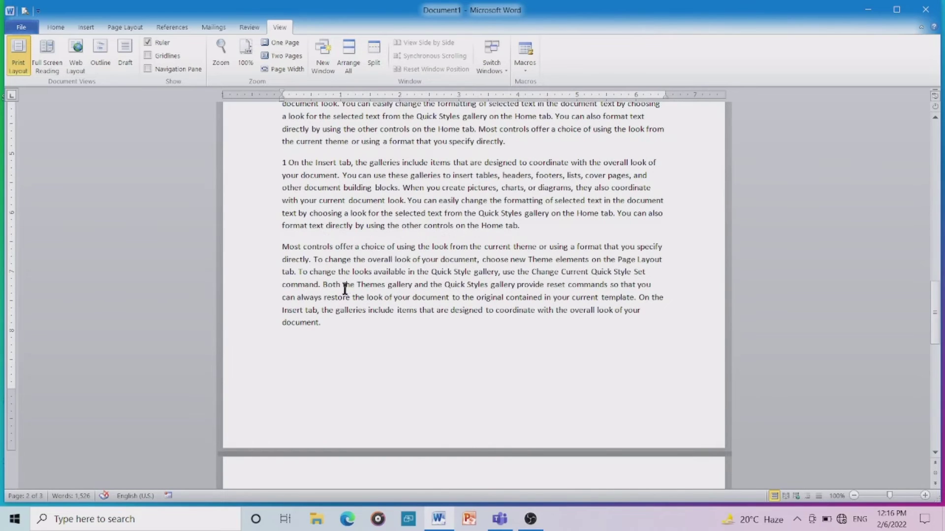
left_click(524, 71)
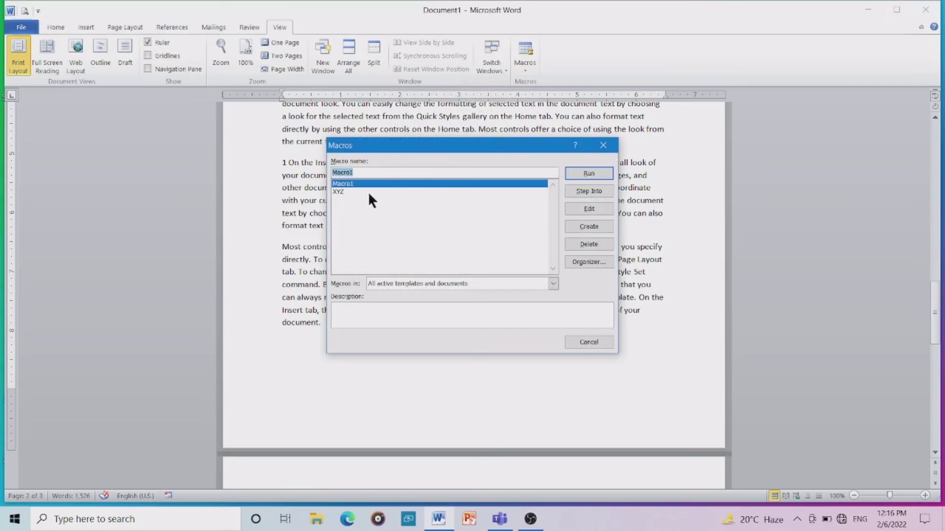
left_click(598, 173)
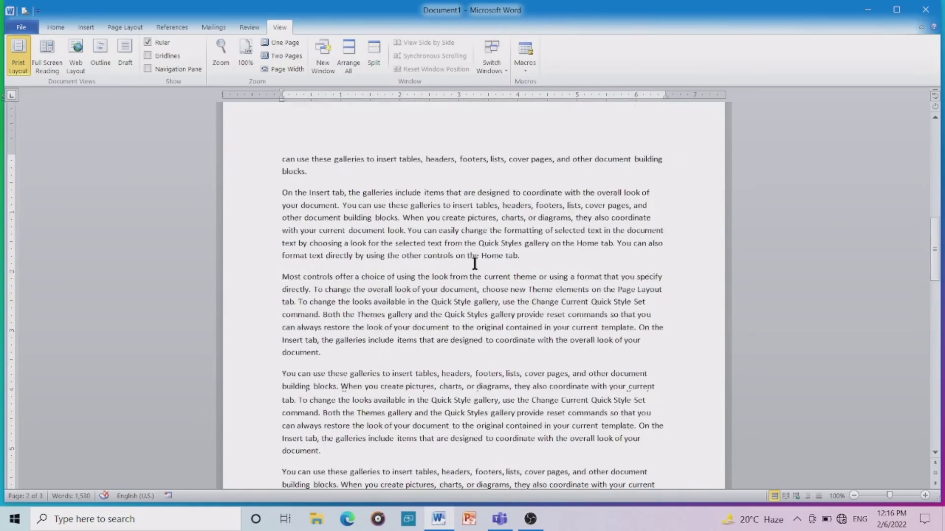
Step: Scroll through the document to check where the 'THE COMMONLY OPERATING MACHINE' headings appear
scroll(475, 264, "down", 3)
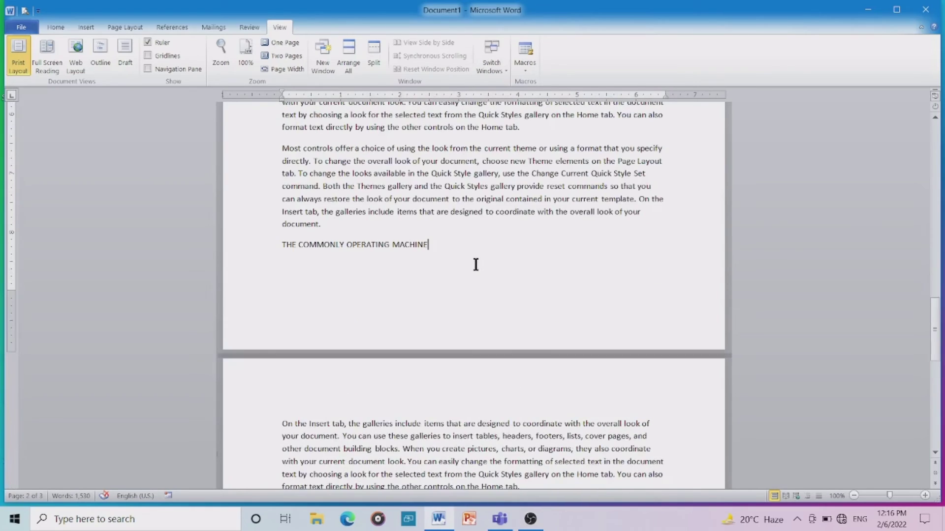
scroll(475, 260, "up", 4)
scroll(475, 261, "up", 4)
scroll(475, 260, "up", 4)
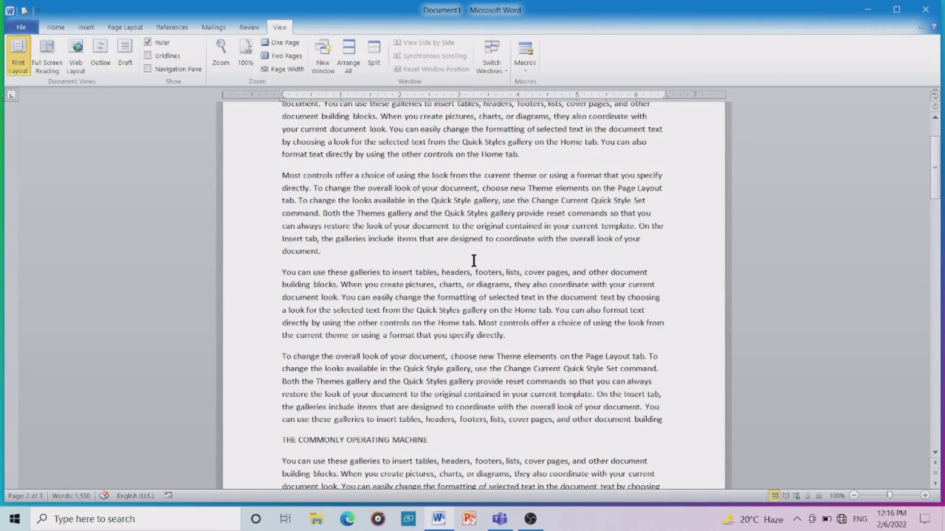
scroll(475, 261, "up", 4)
scroll(476, 263, "down", 8)
scroll(476, 268, "down", 6)
scroll(476, 271, "up", 12)
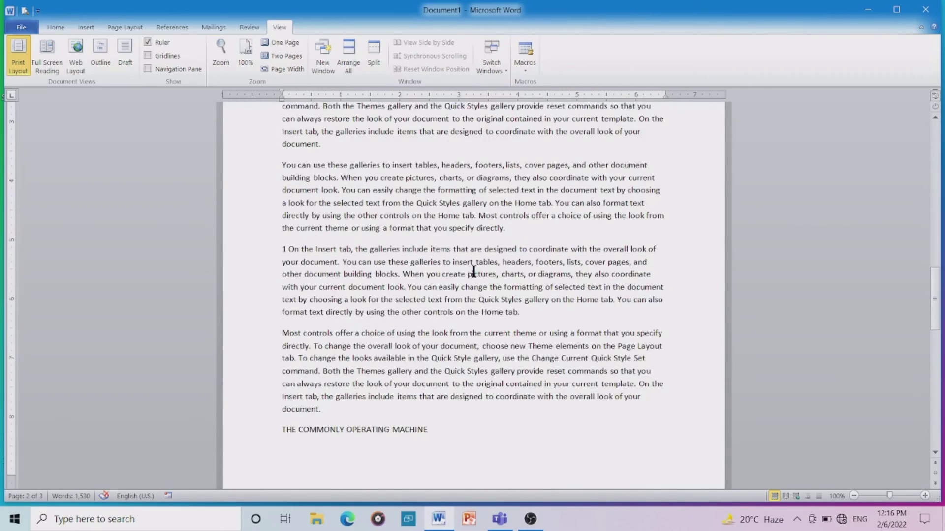
scroll(476, 271, "down", 11)
scroll(476, 271, "up", 6)
scroll(476, 271, "up", 10)
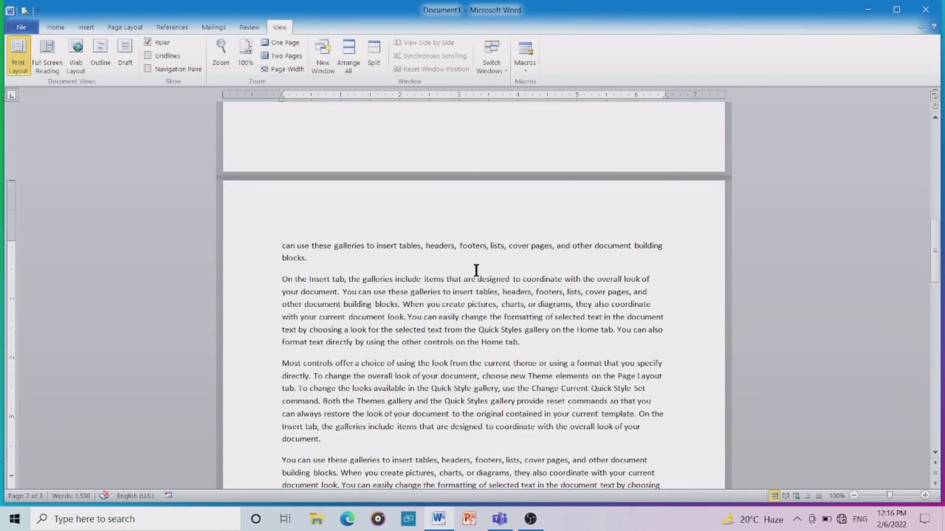
scroll(476, 271, "up", 10)
scroll(475, 266, "up", 10)
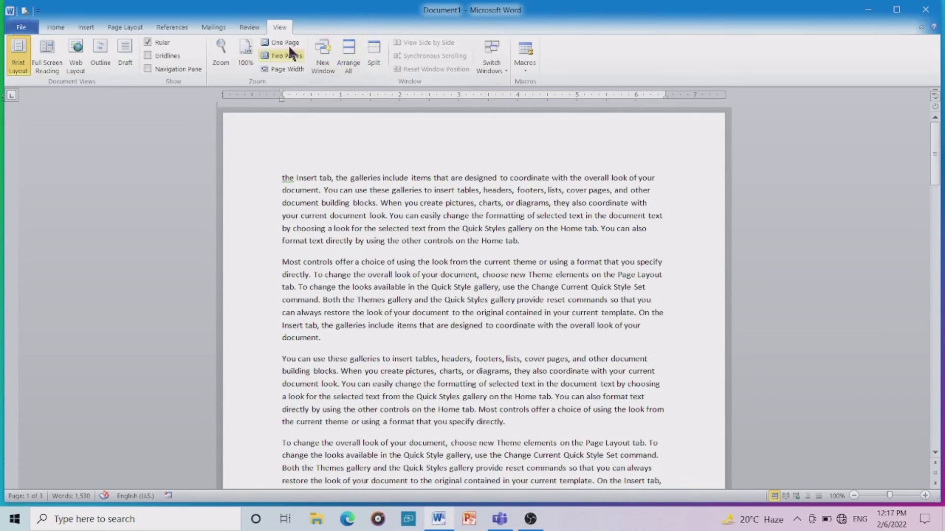
left_click(451, 178)
scroll(409, 148, "down", 8)
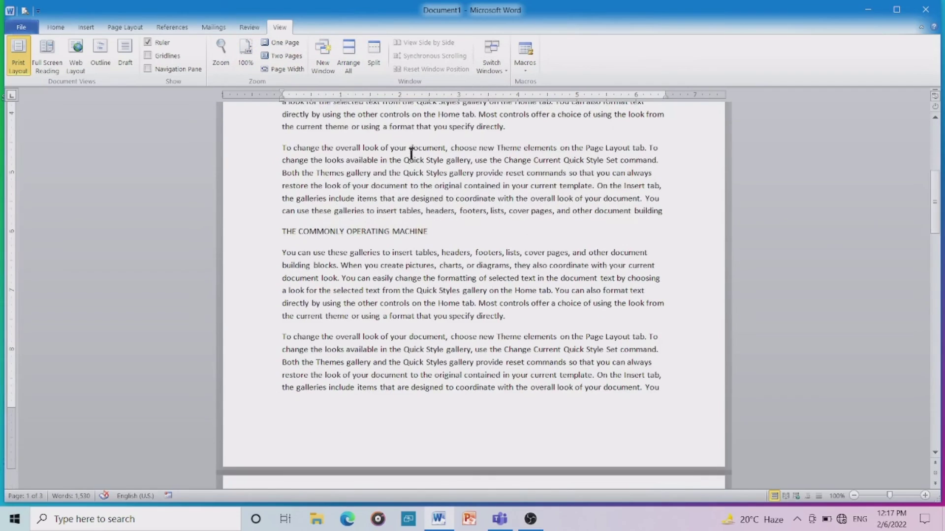
scroll(410, 160, "down", 5)
scroll(409, 165, "up", 5)
scroll(410, 168, "up", 3)
scroll(410, 165, "up", 3)
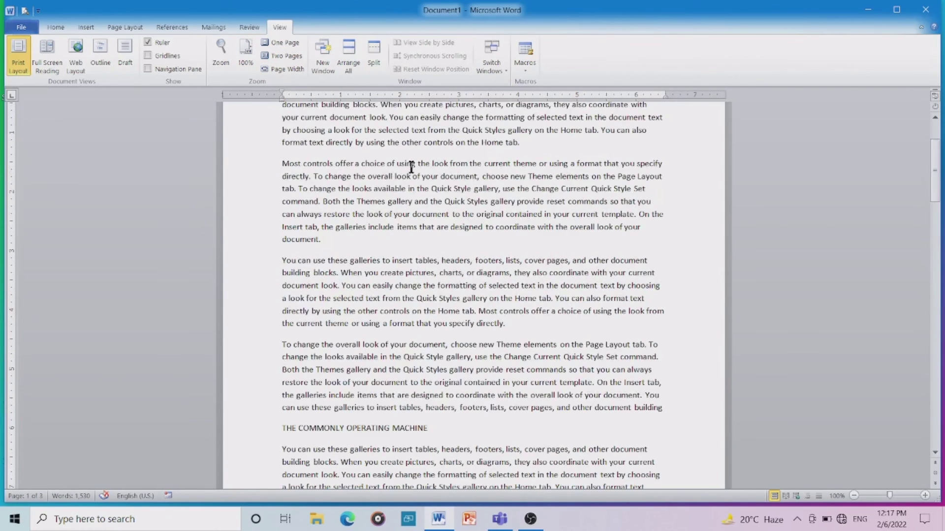
scroll(411, 159, "up", 2)
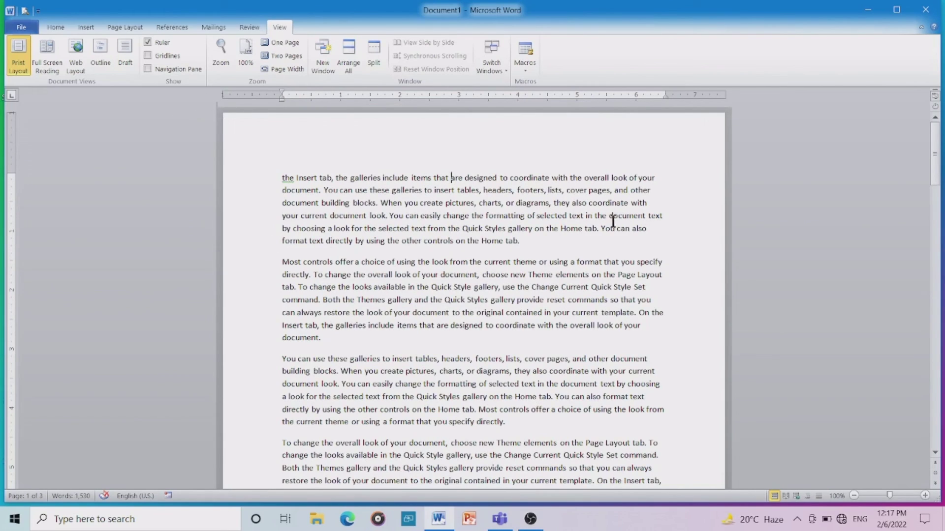
Step: Minimize the Word Document1 window to reveal the desktop
scroll(488, 260, "down", 5)
scroll(487, 260, "down", 3)
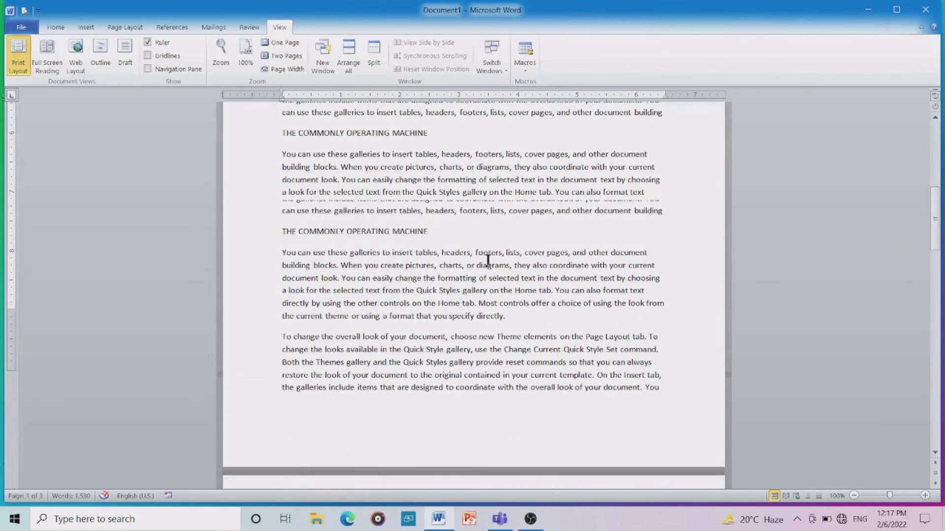
scroll(488, 260, "up", 6)
scroll(494, 267, "up", 2)
scroll(494, 268, "down", 10)
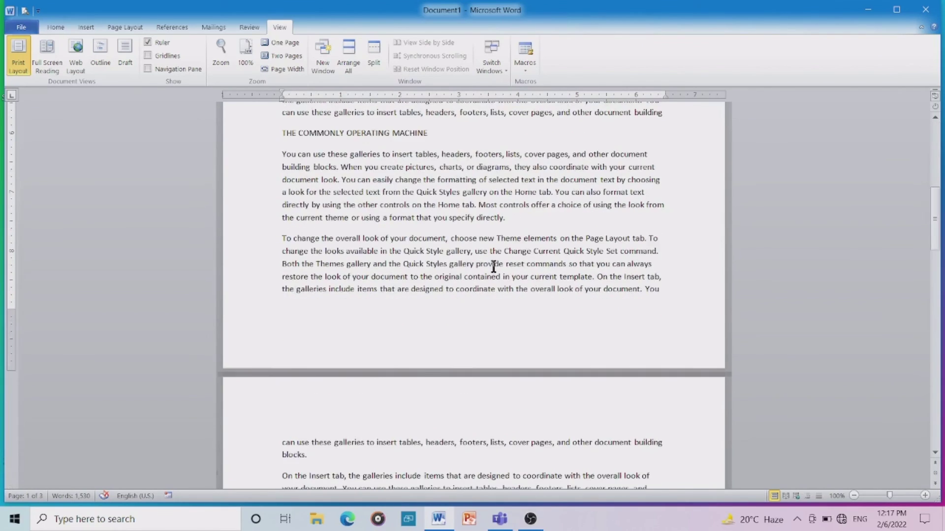
scroll(491, 267, "up", 8)
scroll(492, 260, "up", 2)
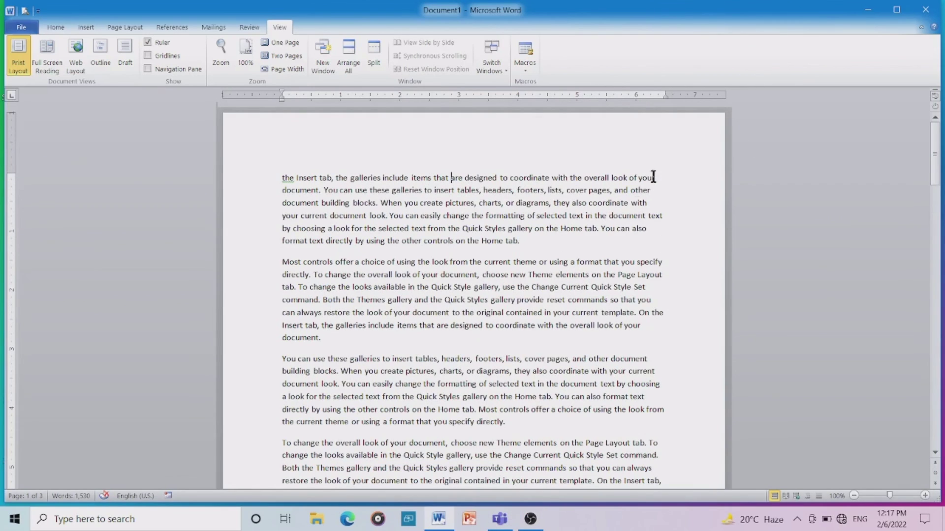
left_click(868, 10)
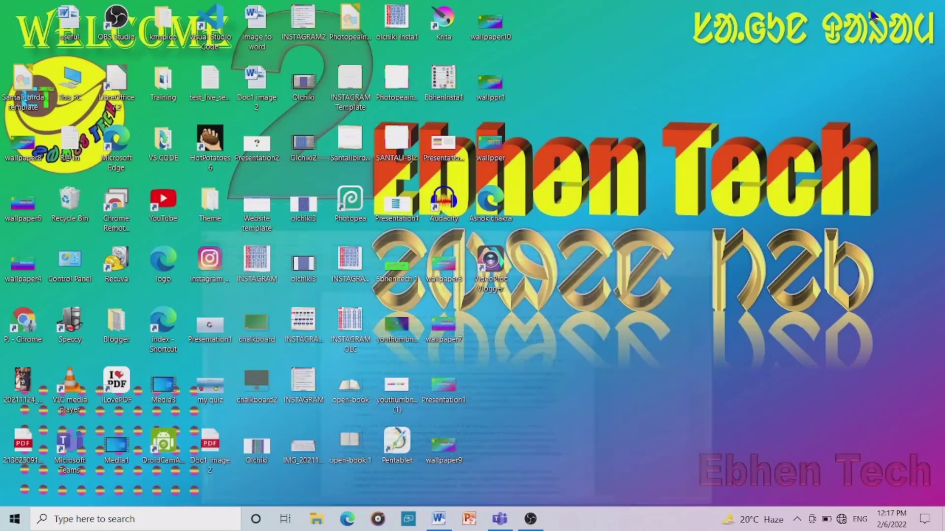